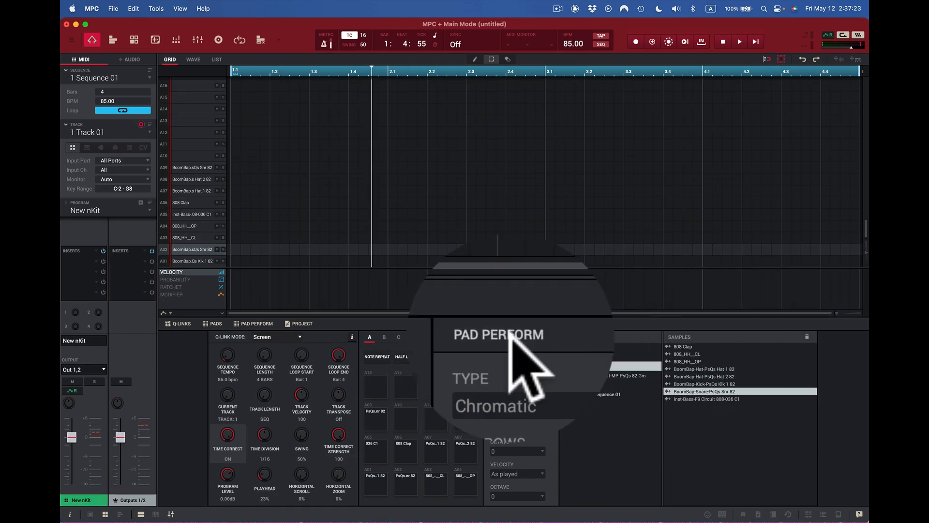
Hide the Pad Perform section and arm the sequence for recording.
click(245, 317)
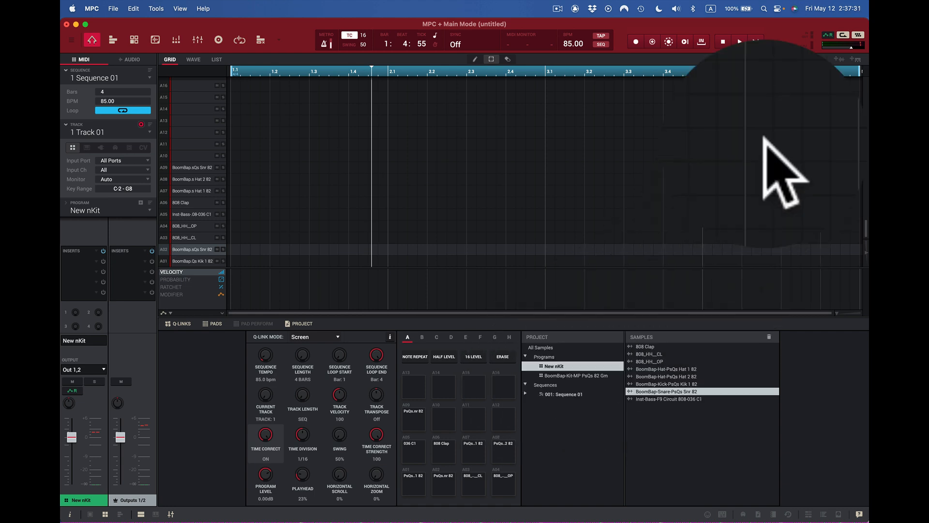
click(635, 41)
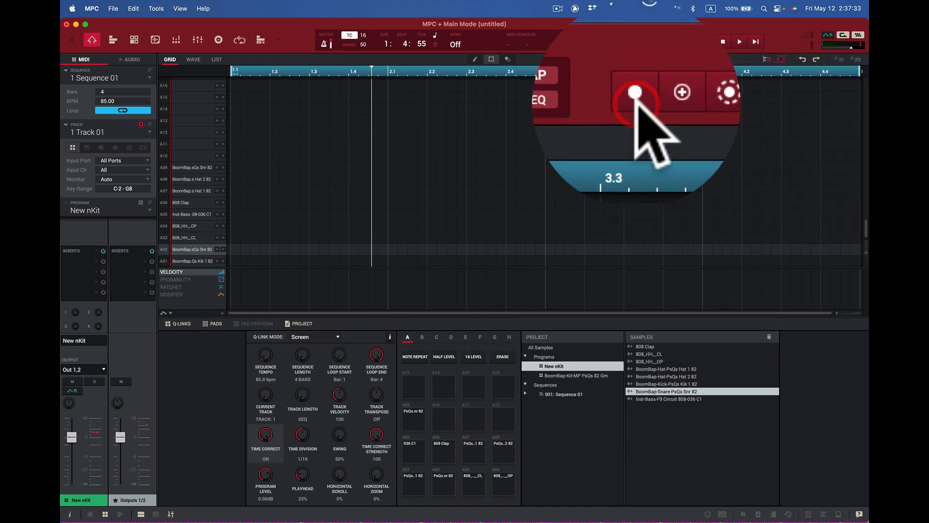
Examine the metronome's available count-in, enable and output settings.
click(155, 7)
mouse_move(148, 24)
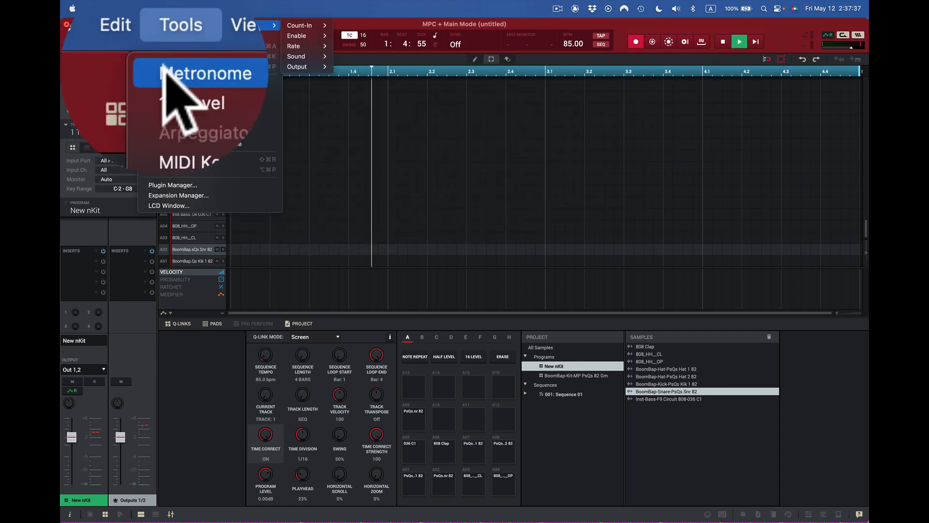
mouse_move(310, 24)
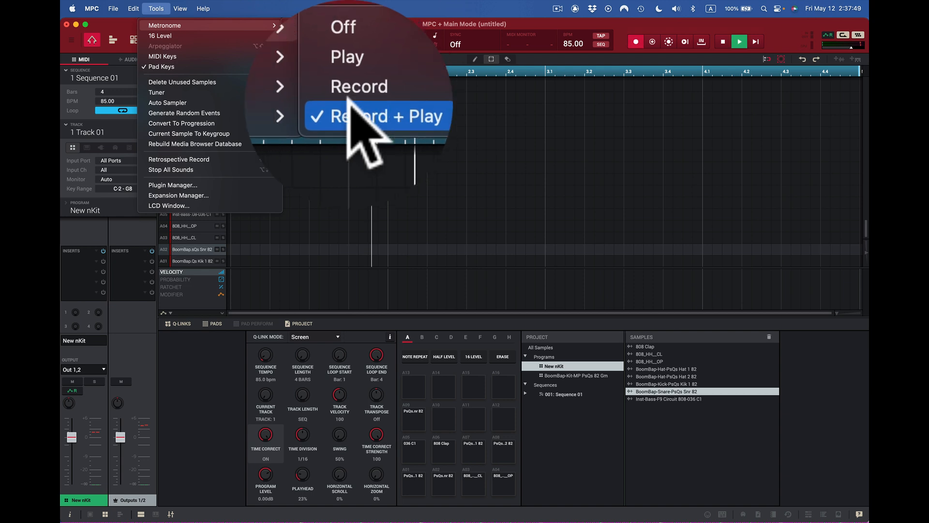
mouse_move(311, 110)
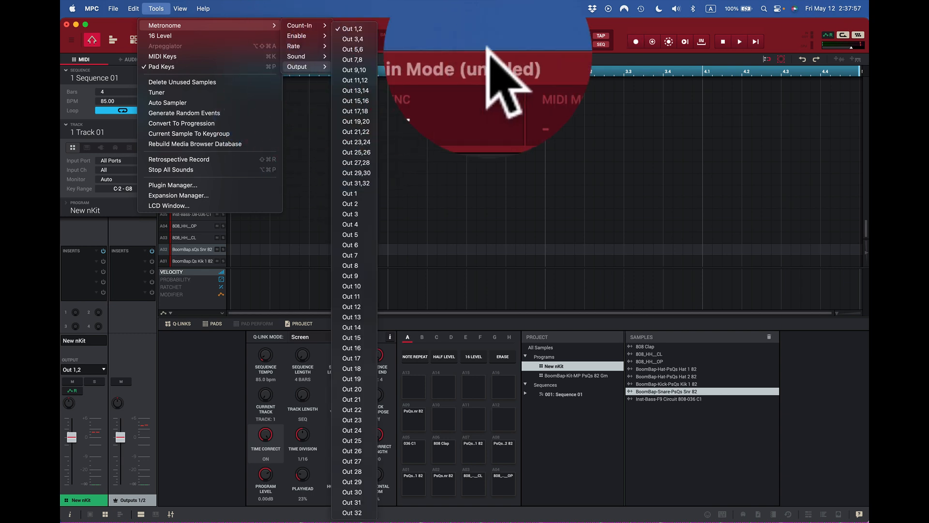
click(605, 33)
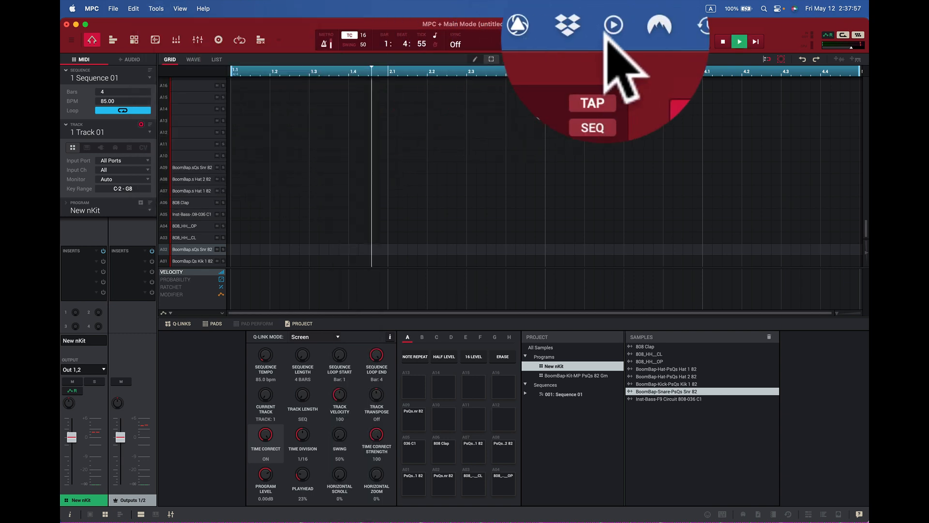
Record a four-bar kick pattern on pad A01, hitting beat 1 and the offbeat after beat 2 in each bar.
click(620, 71)
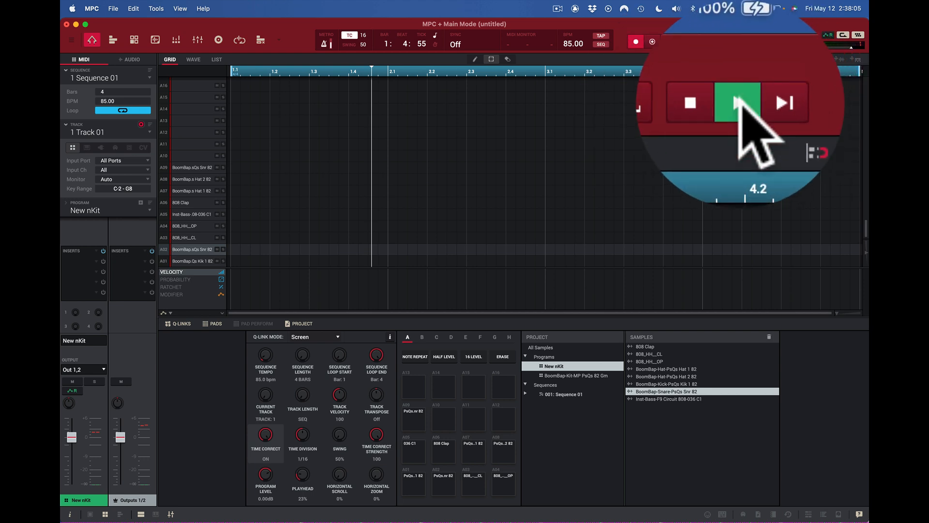
click(739, 102)
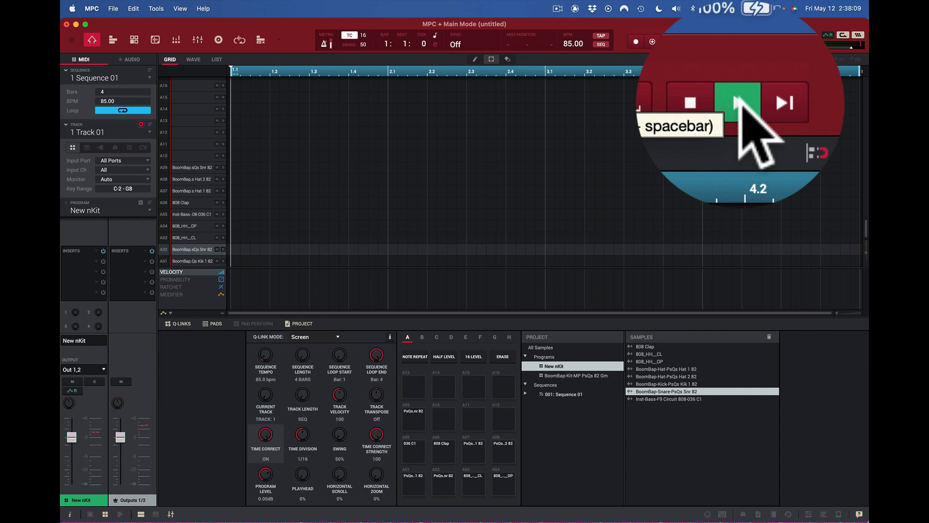
key(z)
key(z)
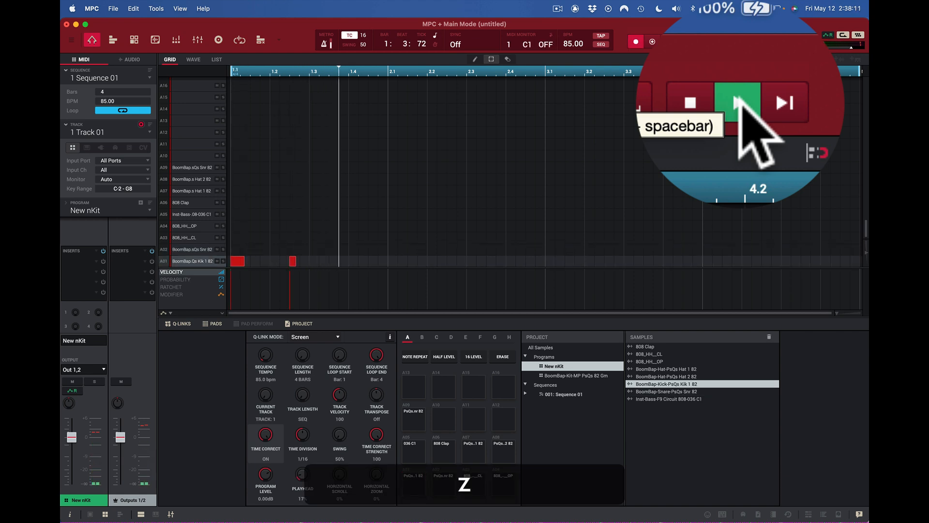
key(z)
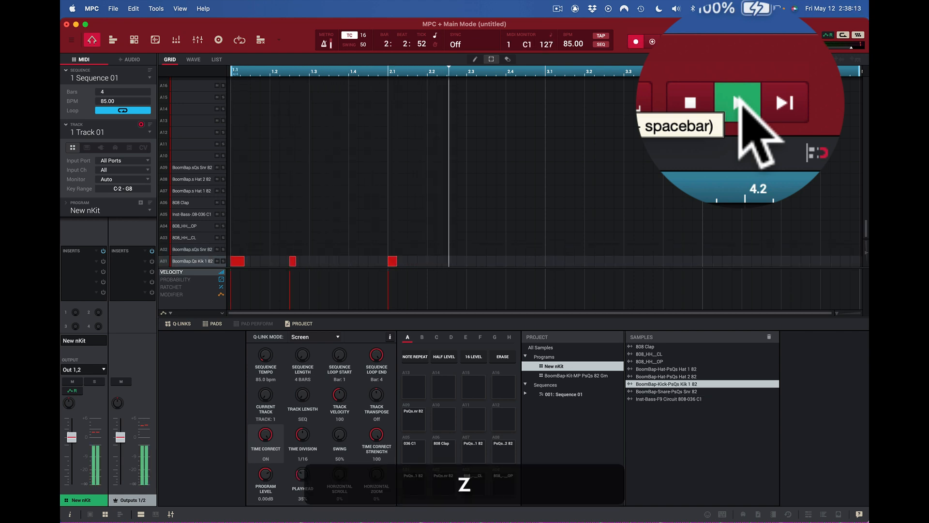
key(z)
key(z)
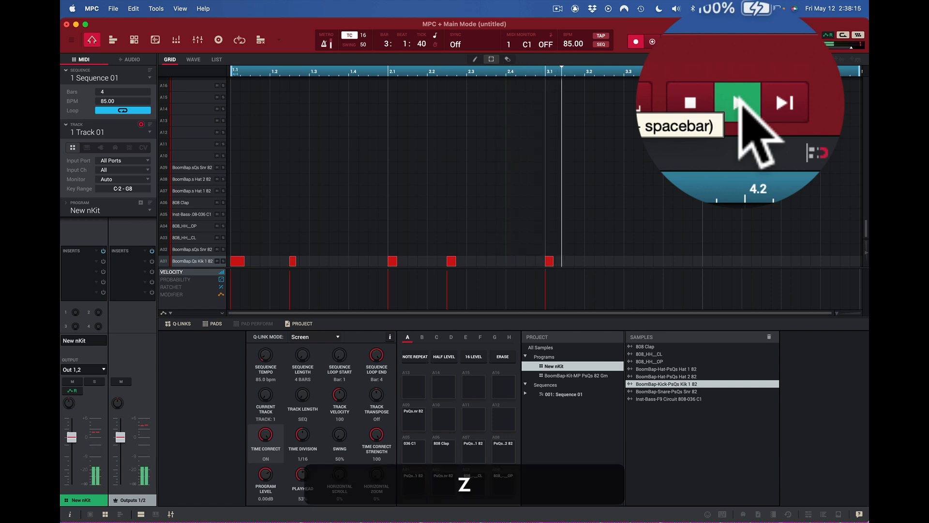
key(z)
key(z)
key(z)
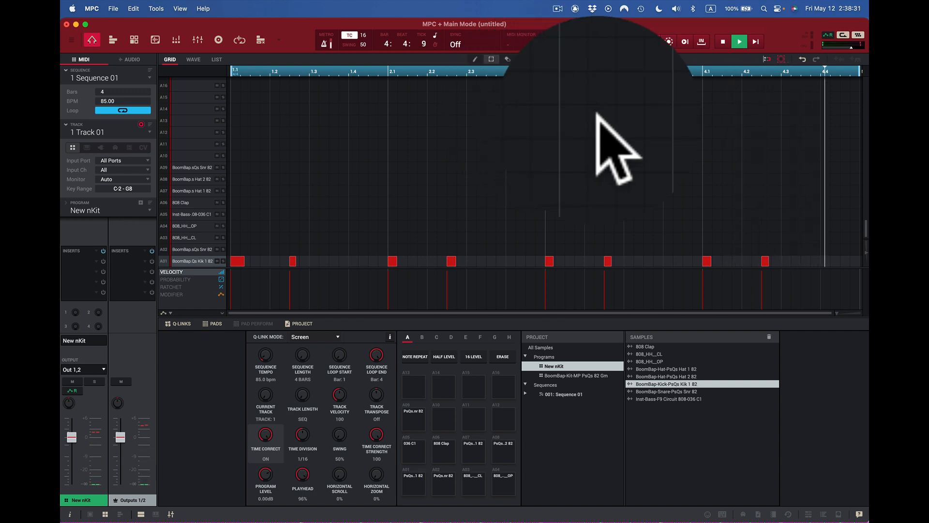
Overdub snare hits on pad A02 around beats 2 and 4 of each bar, and stop the recording.
key(x)
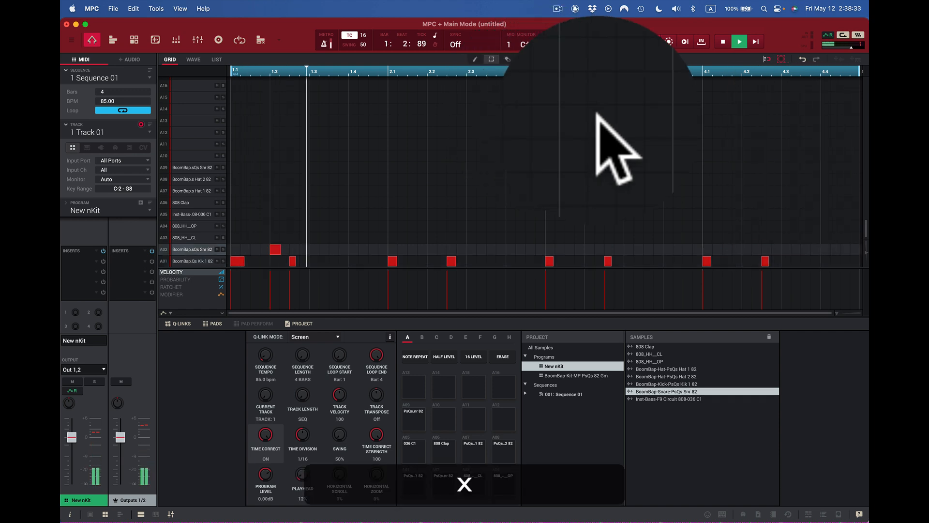
key(x)
key(x)
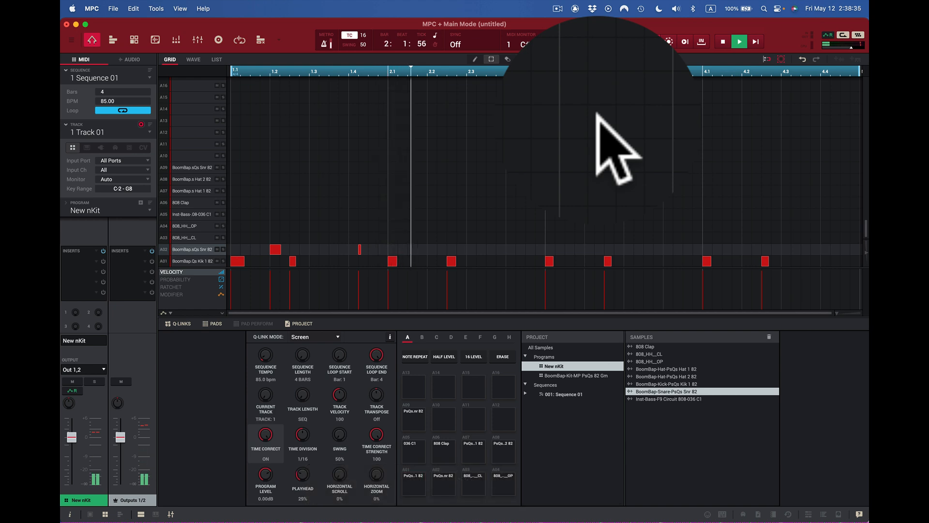
key(x)
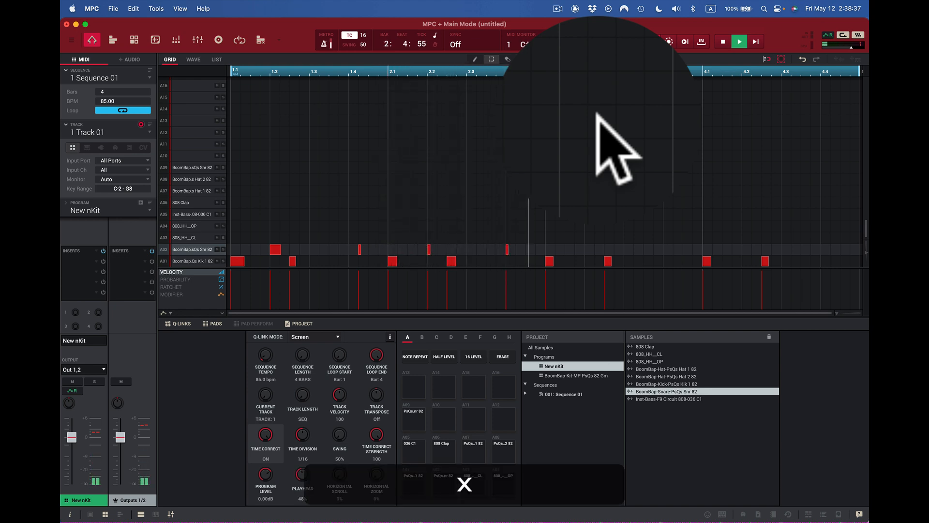
key(x)
key(x)
key(x)
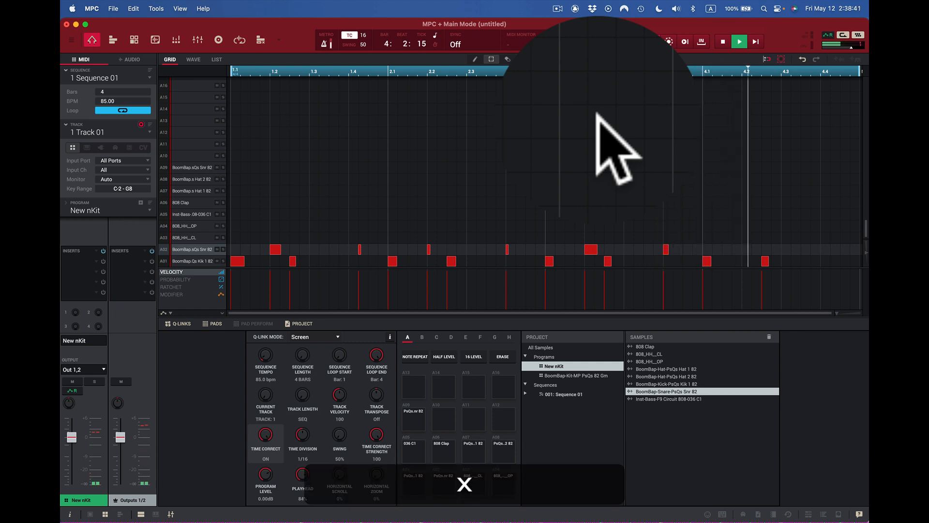
key(space)
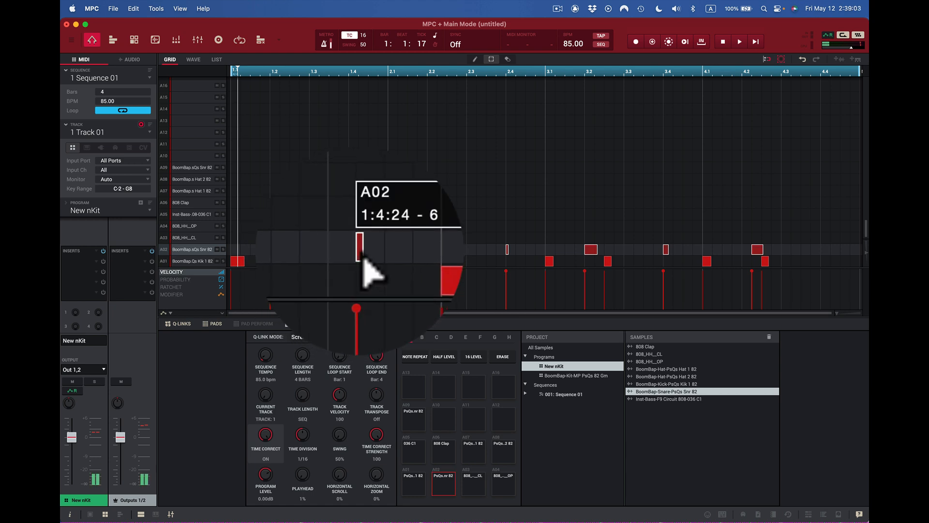
Move the late snare note in bar 1 back onto beat 4 and lengthen it.
click(360, 249)
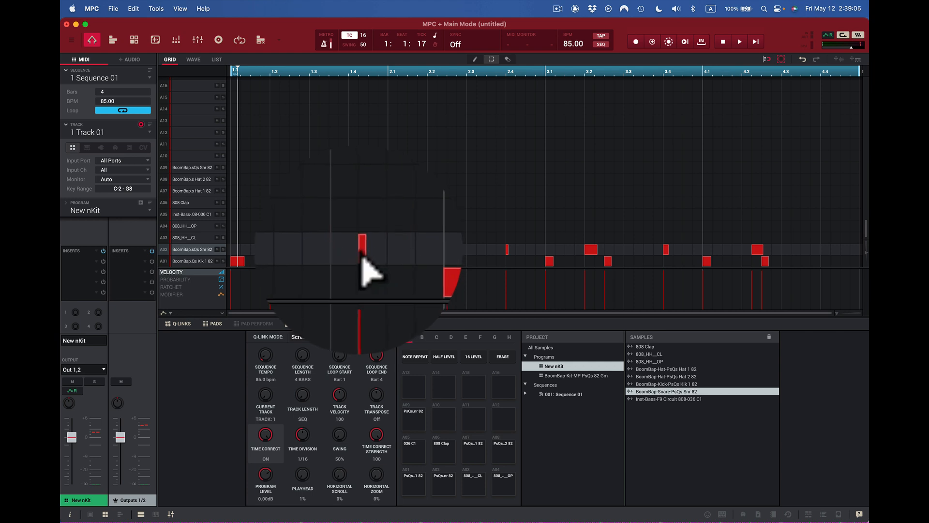
click(358, 250)
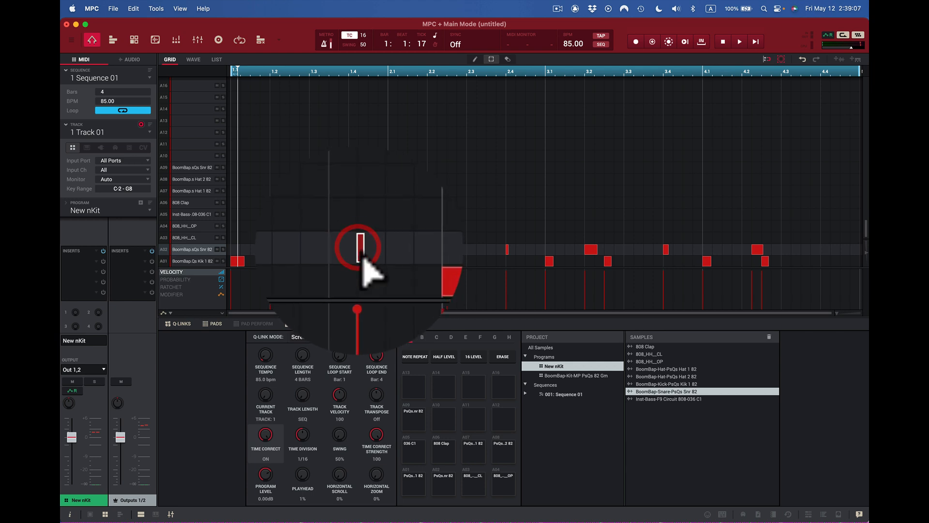
drag(363, 256, 351, 247)
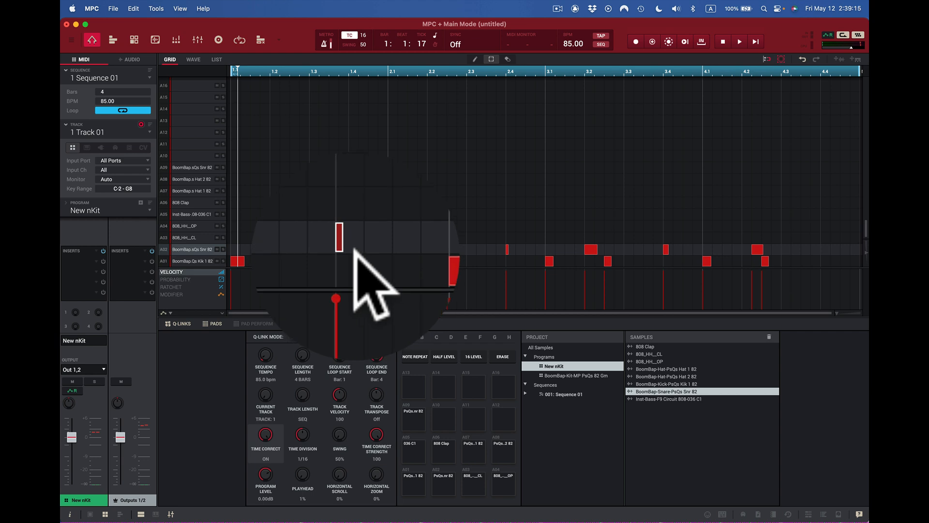
drag(358, 261, 356, 251)
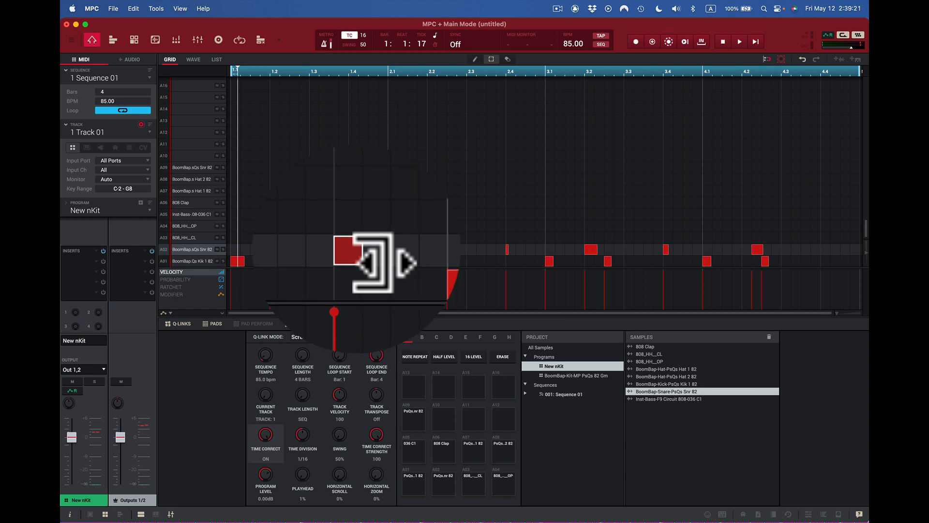
drag(301, 259, 277, 247)
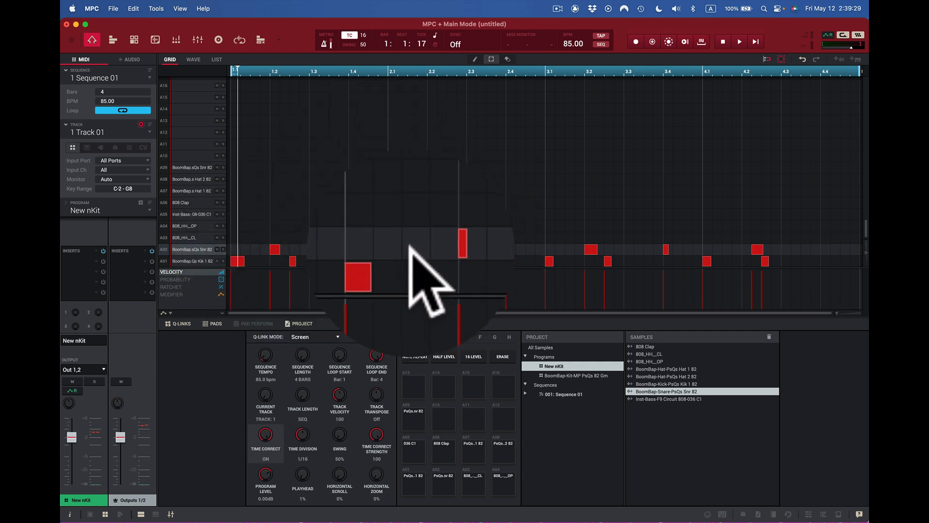
Play back the beat and correct bar 4's snares, moving the late hit onto beat 2 and adding one on beat 4.
key(space)
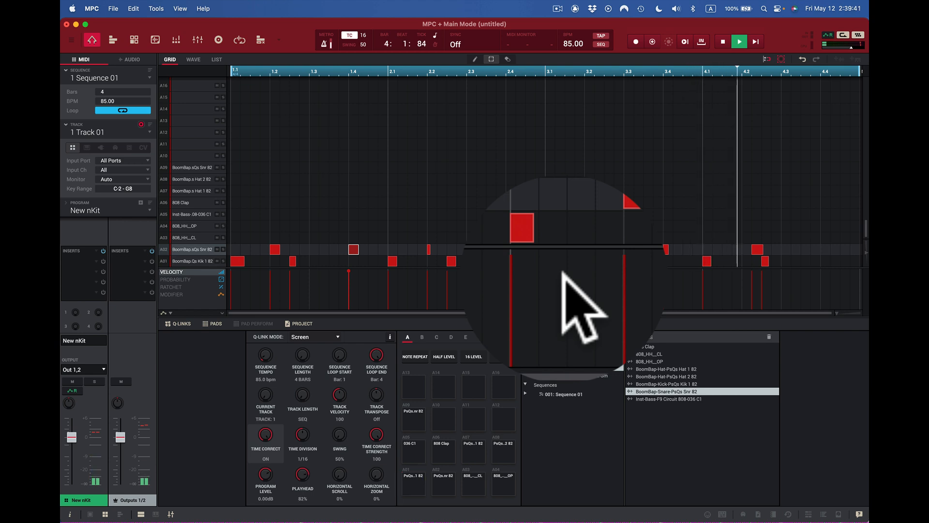
key(space)
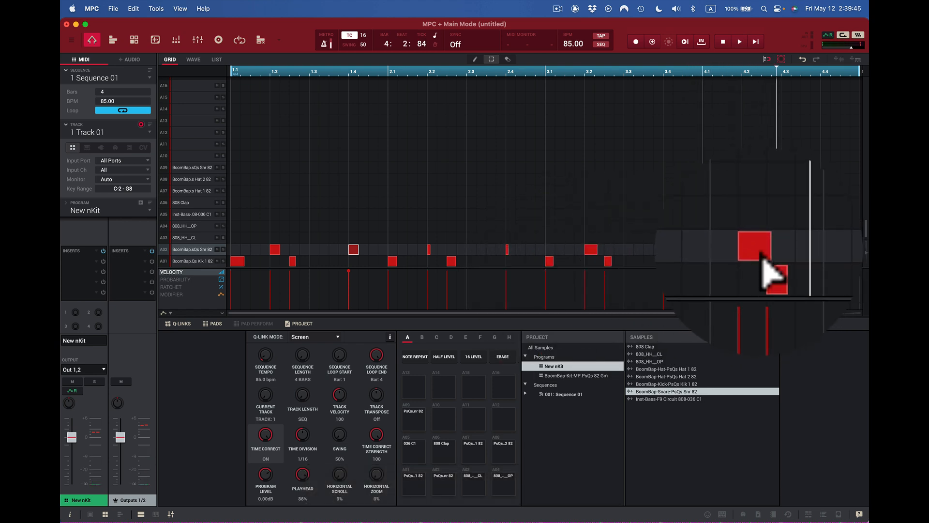
click(593, 250)
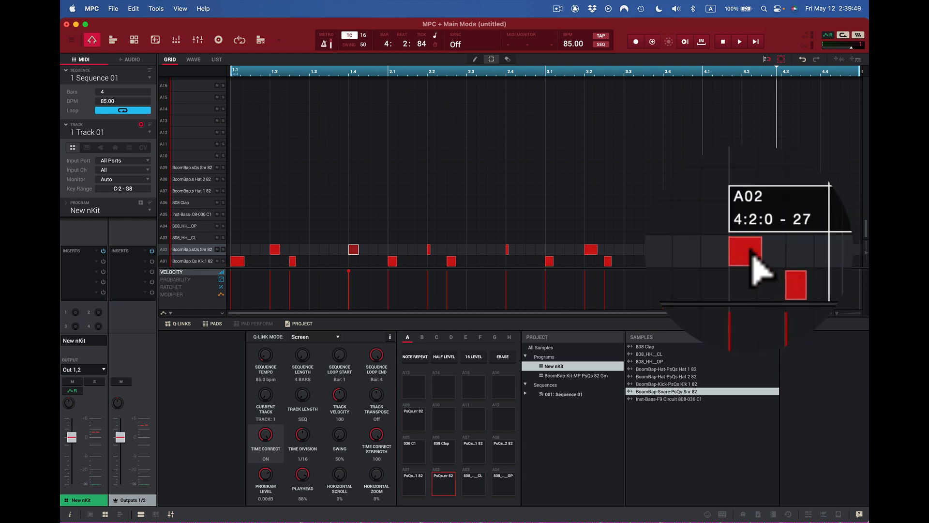
double_click(753, 250)
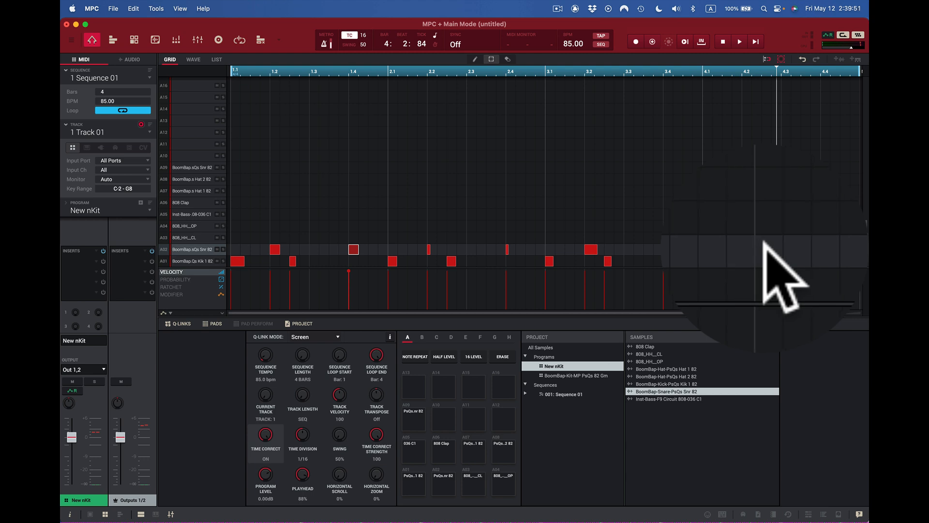
double_click(762, 249)
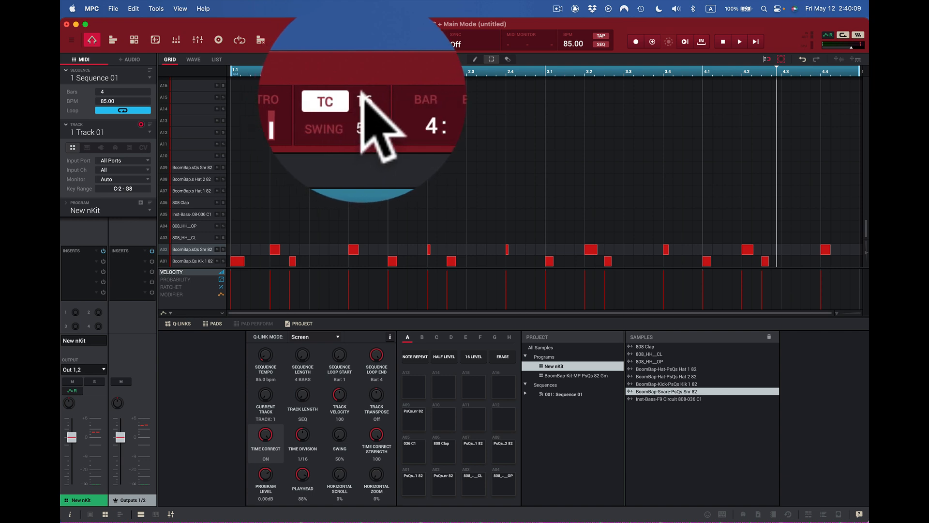
Set the time correct division to 8.
click(363, 92)
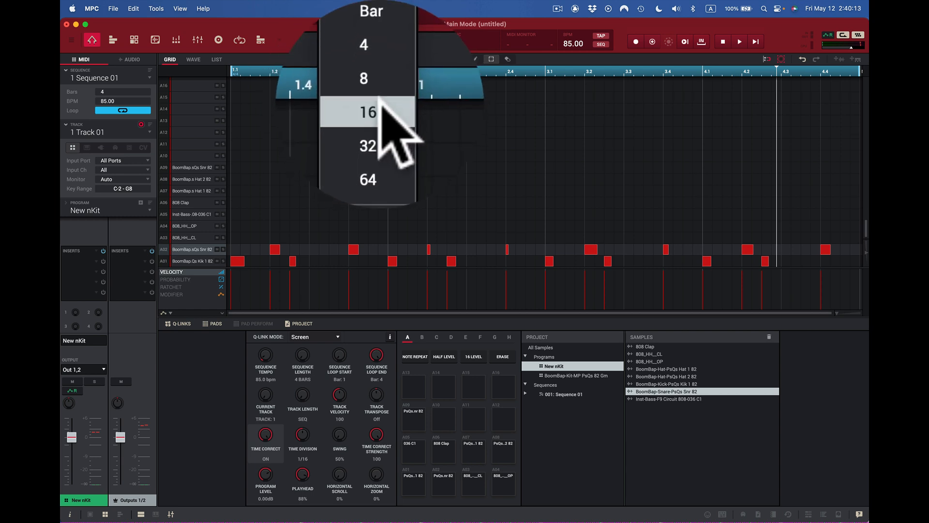
click(367, 53)
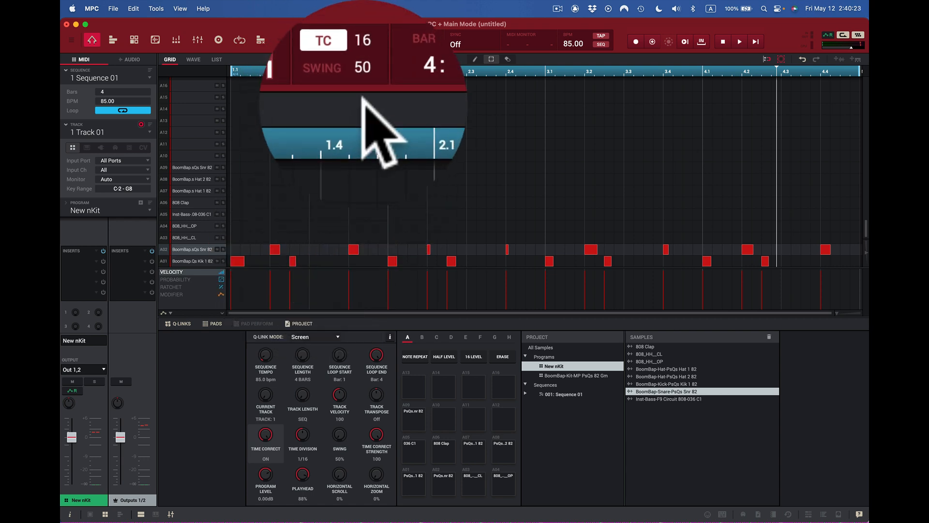
click(366, 33)
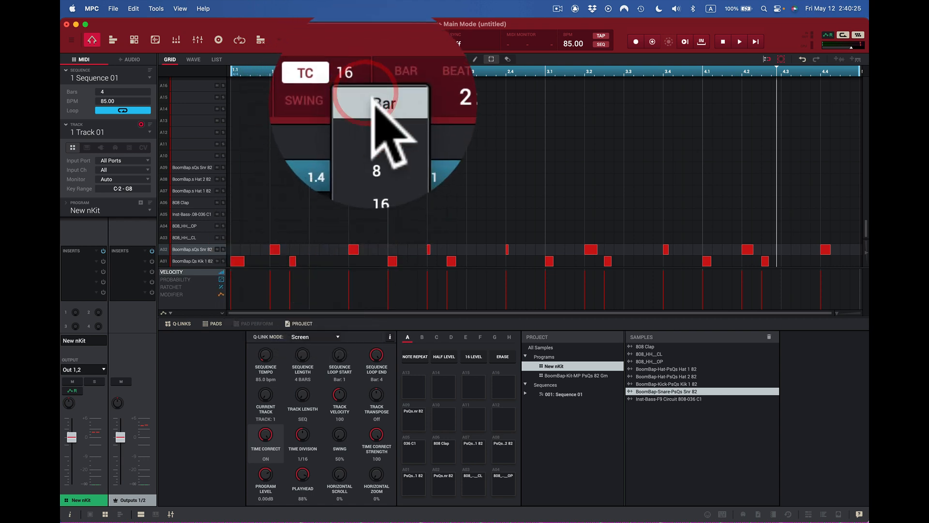
click(383, 67)
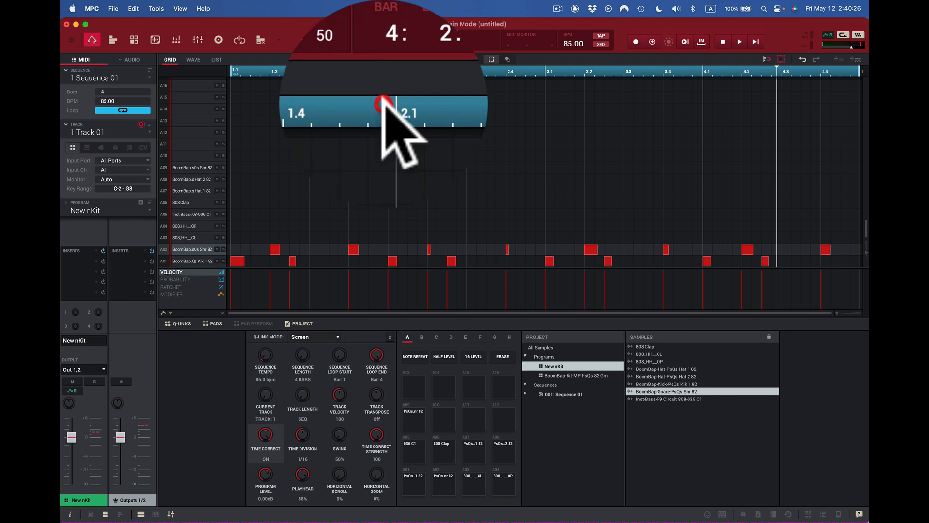
Turn on Note Repeat and audition the closed 808 hi-hat on pad A03.
click(419, 354)
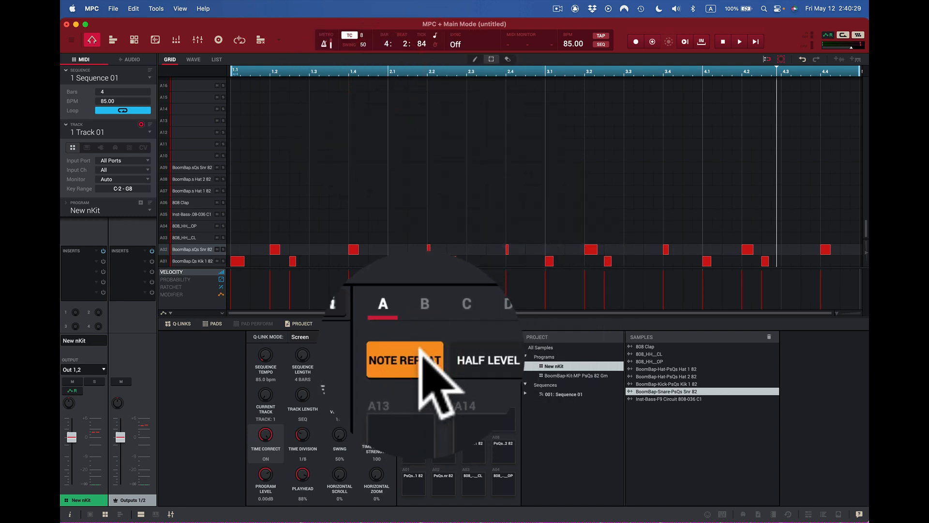
key(c)
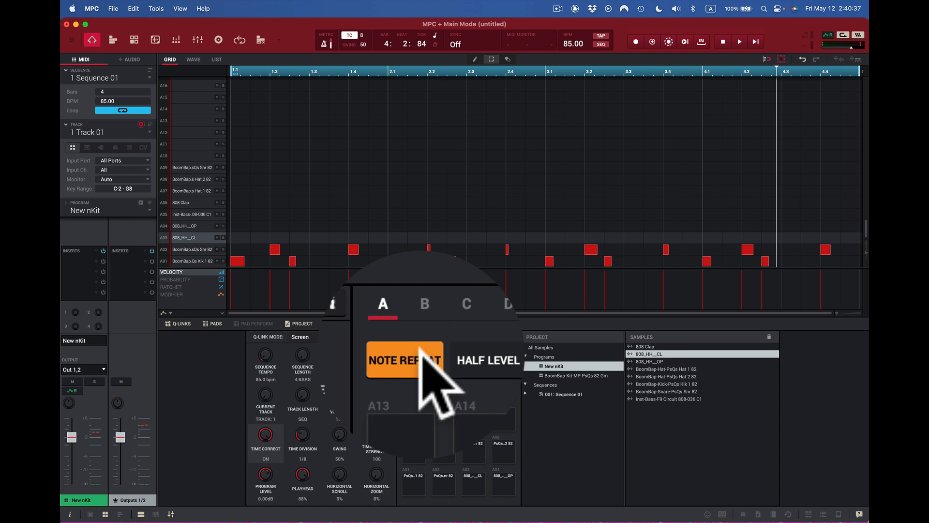
click(474, 480)
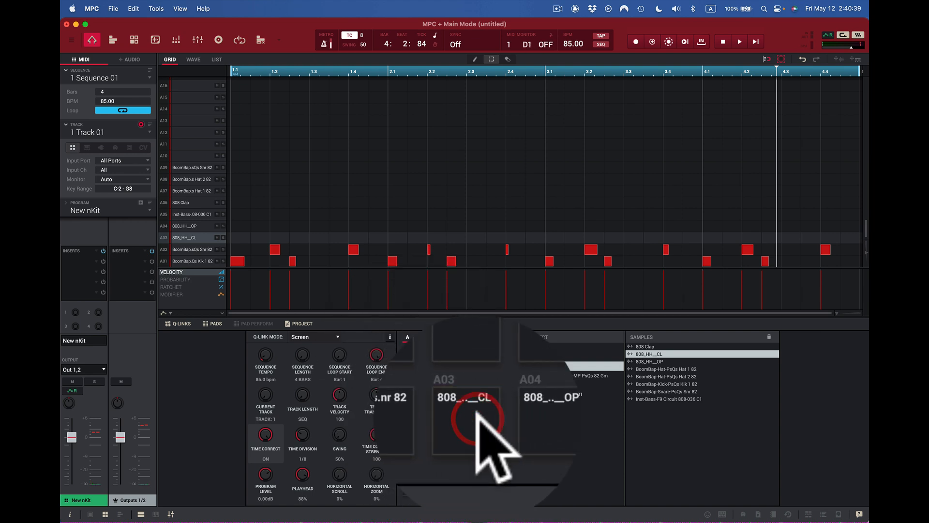
click(477, 480)
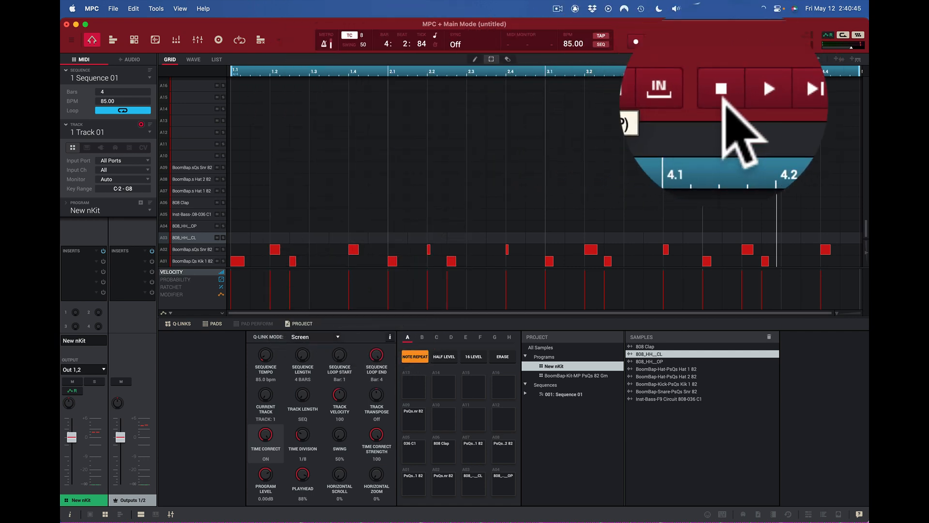
Briefly start and stop playback from bar 4 of the sequence.
click(740, 42)
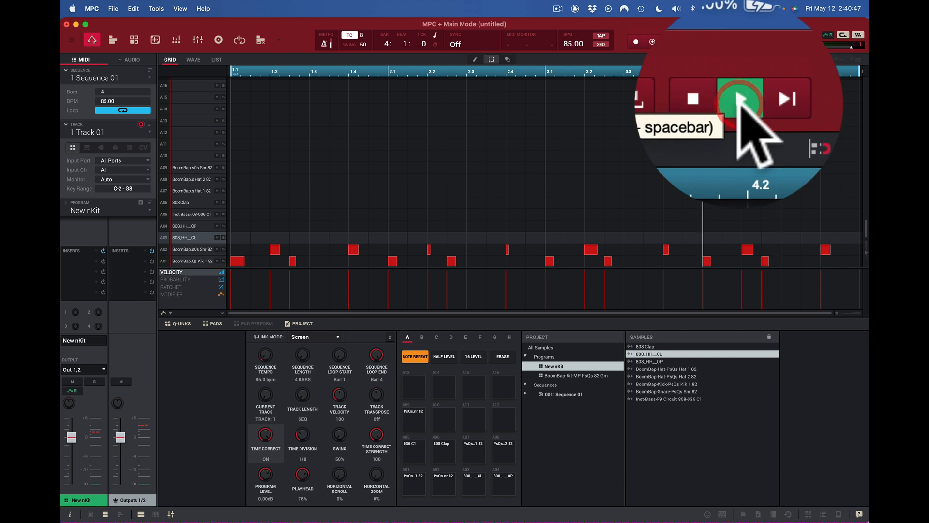
click(723, 42)
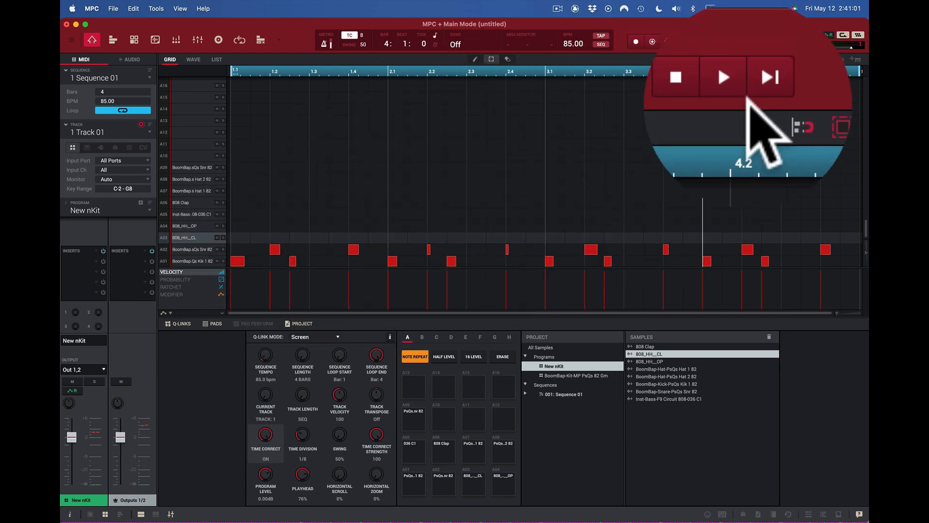
click(742, 42)
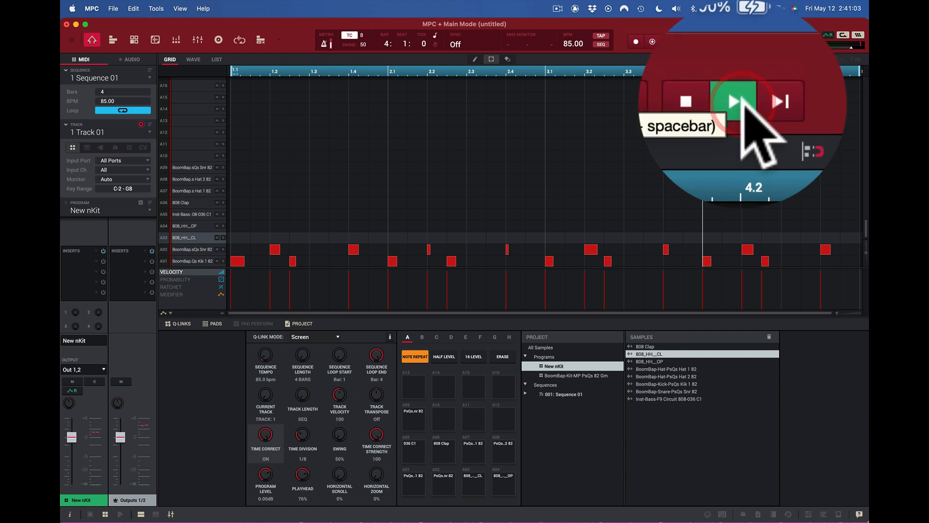
click(723, 42)
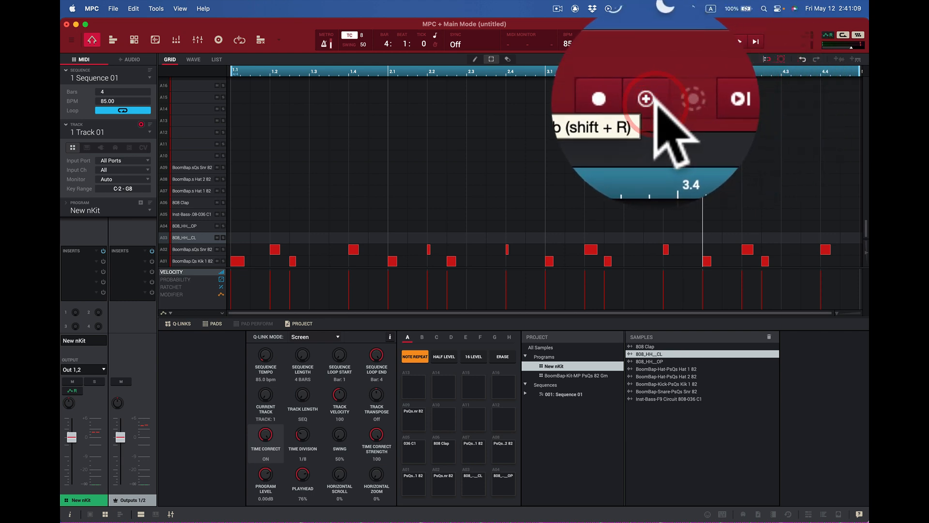
Overdub the closed 808 hi-hat on pad A03 with Note Repeat through all four bars from the sequence start.
click(755, 41)
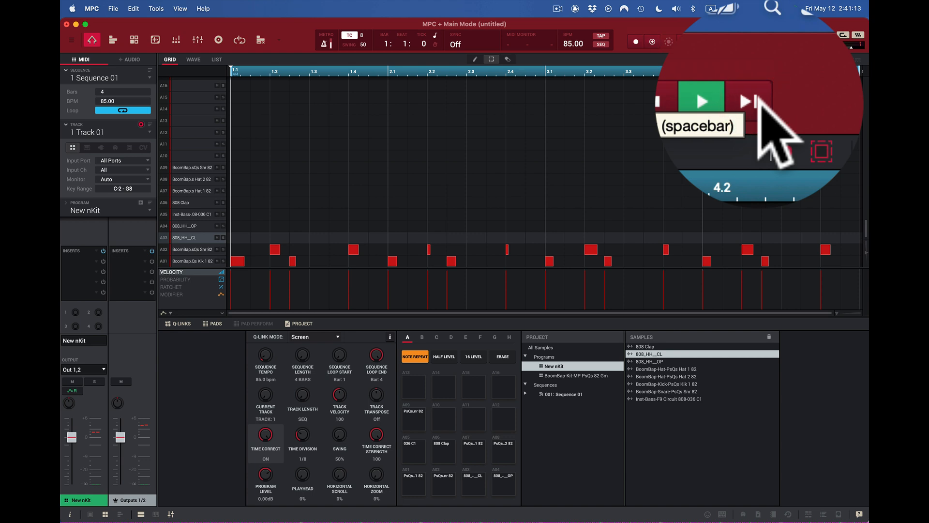
key(c)
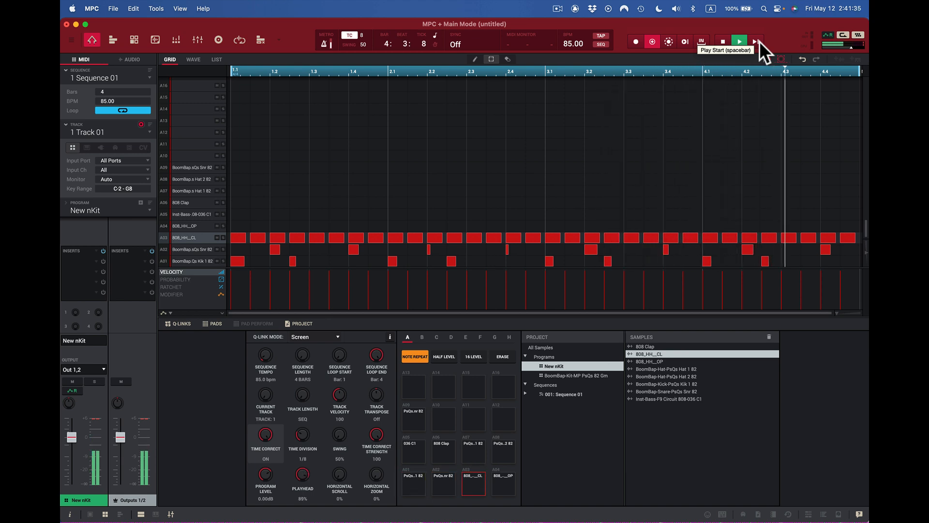
key(space)
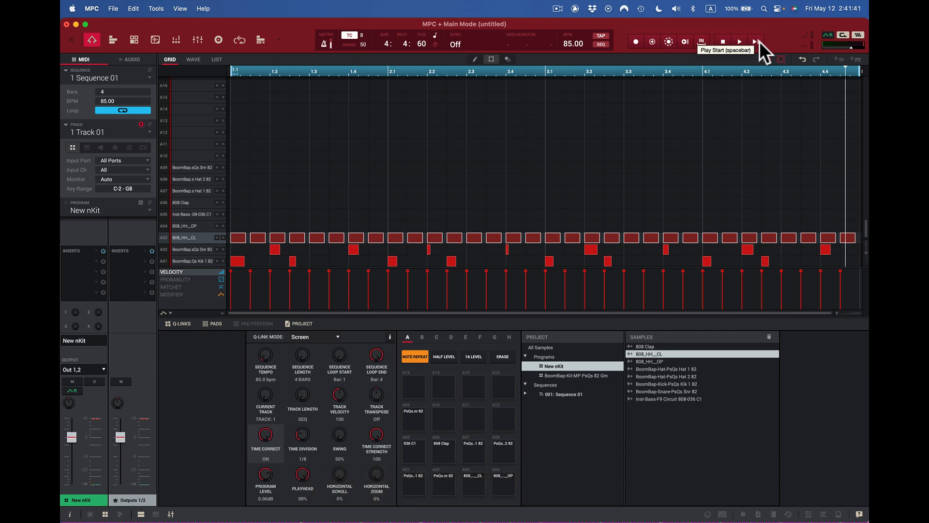
key(shift+super)
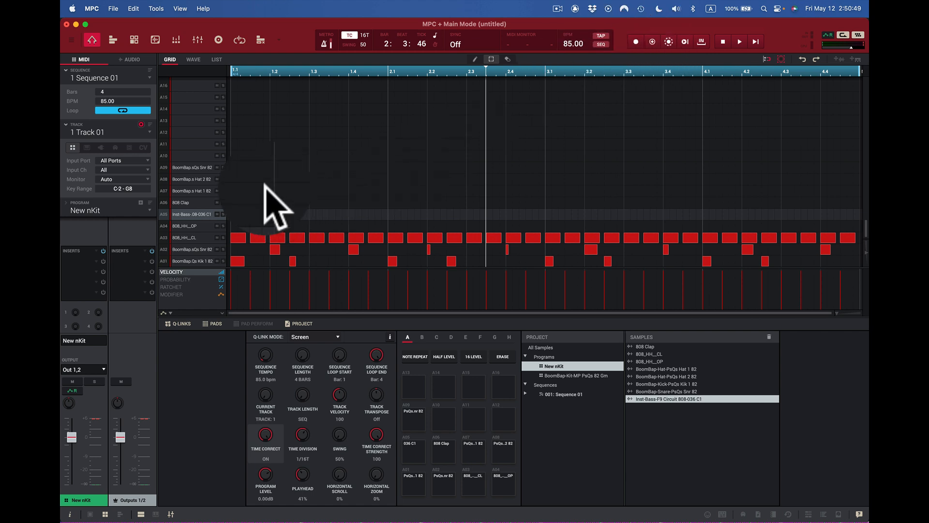
Overdub 808 bass hits on pad A05 at 1.1, just before and on 3.1, and halfway through beat 4 of bar 4.
click(652, 41)
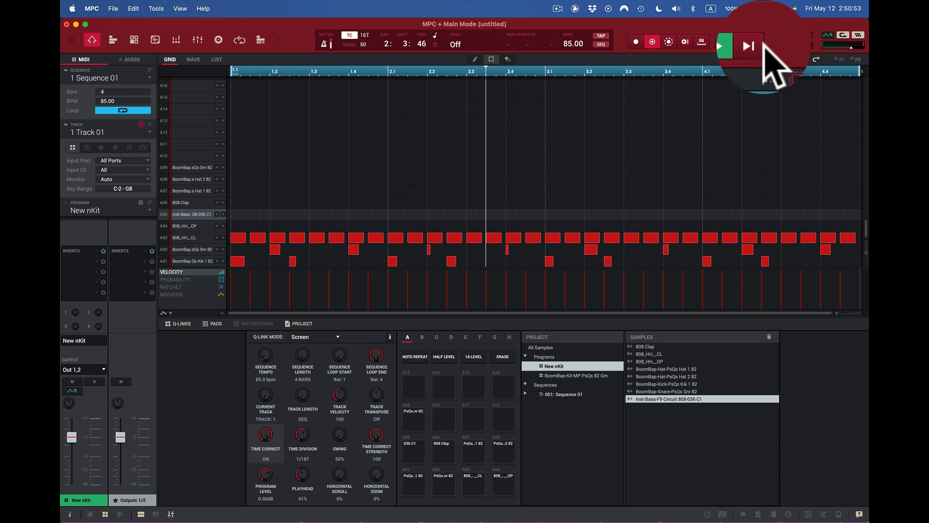
click(756, 43)
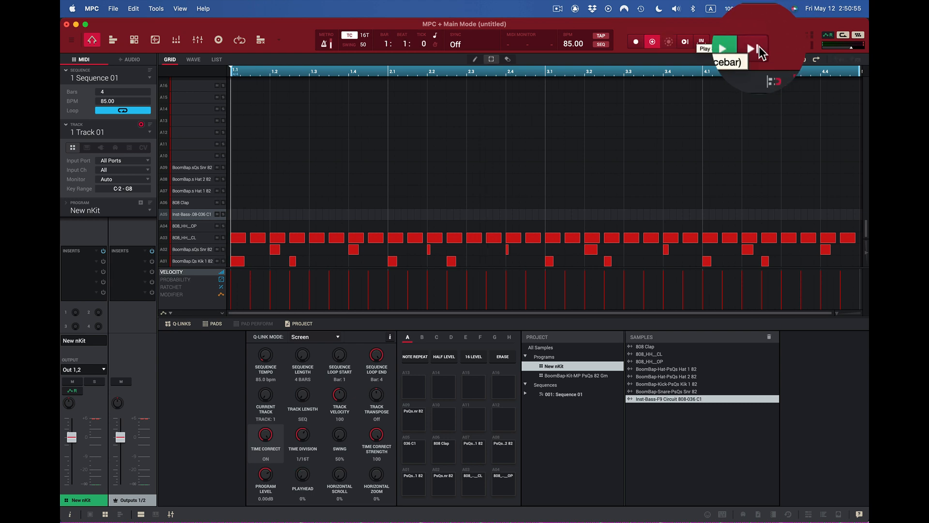
key(a)
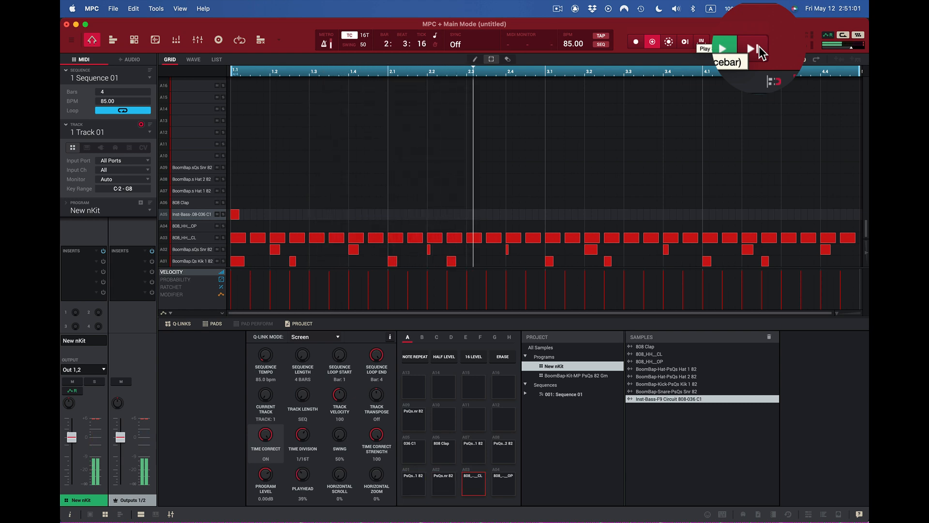
key(a)
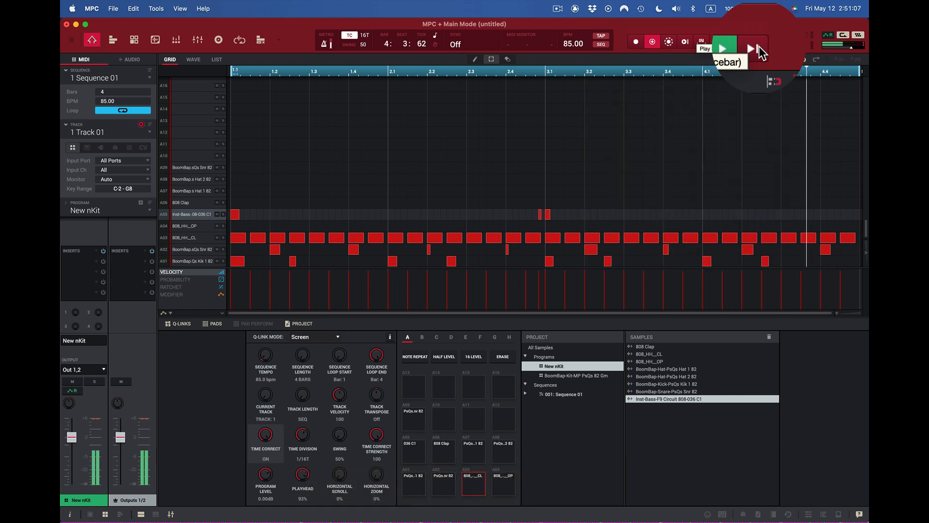
key(a)
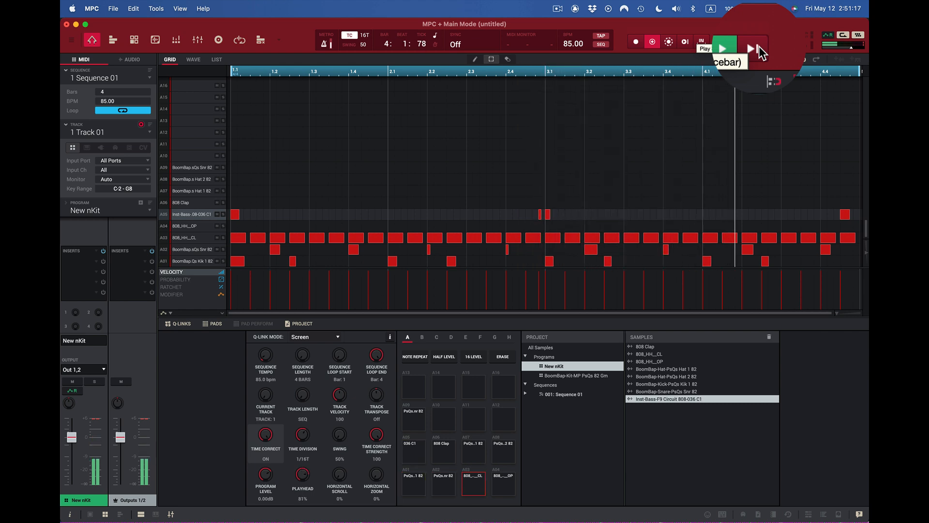
key(space)
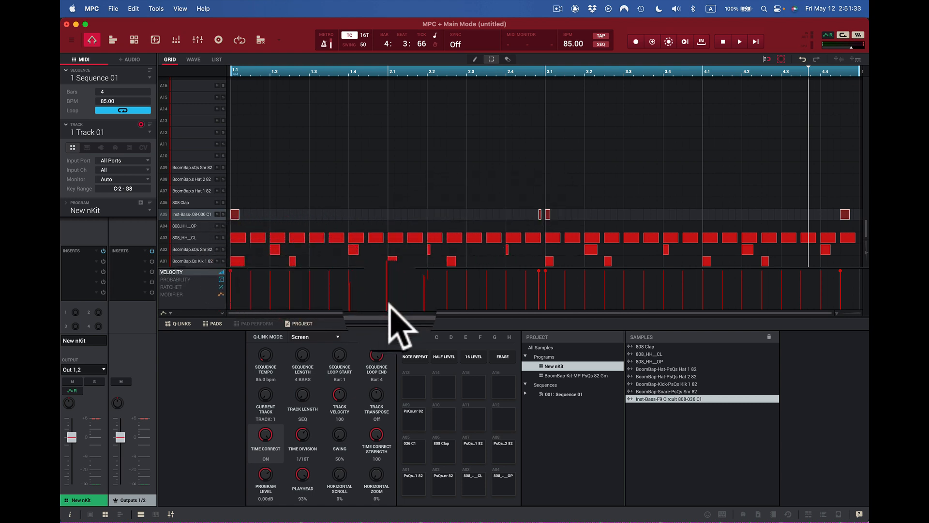
Overdub two extra kicks on pad A01, one just before bar 2 and one halfway through beat 4 of bar 3.
key(z)
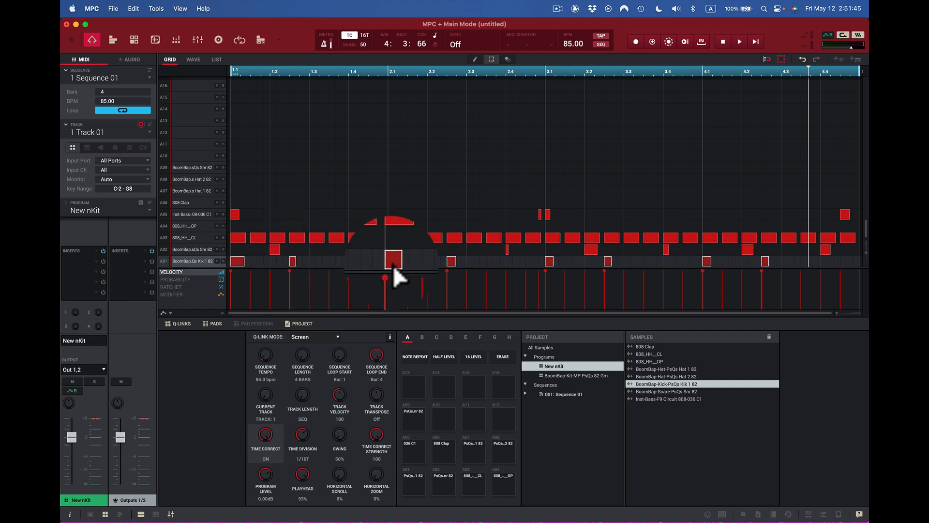
click(449, 261)
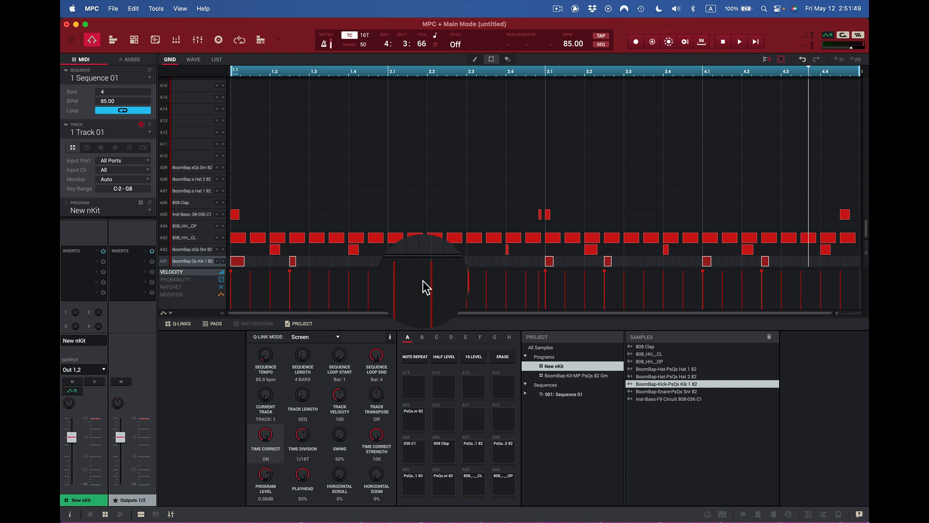
click(653, 46)
click(757, 46)
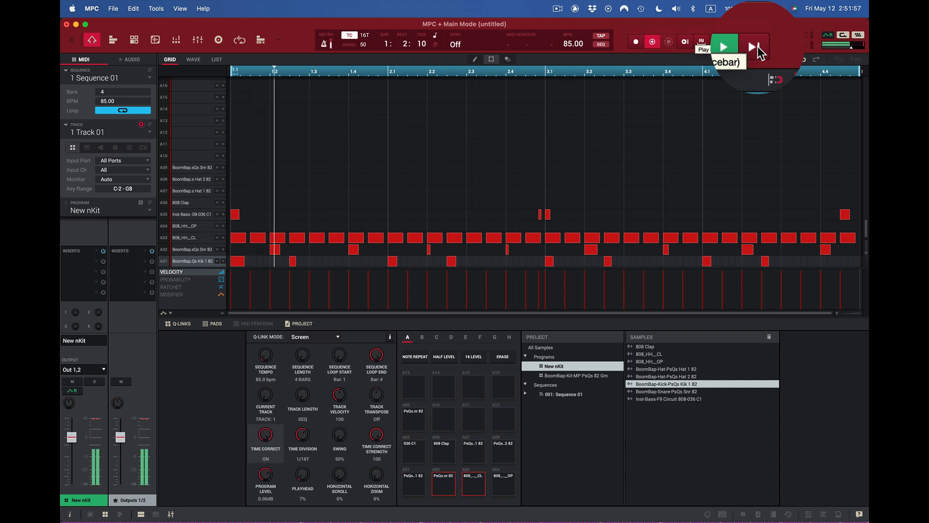
key(z)
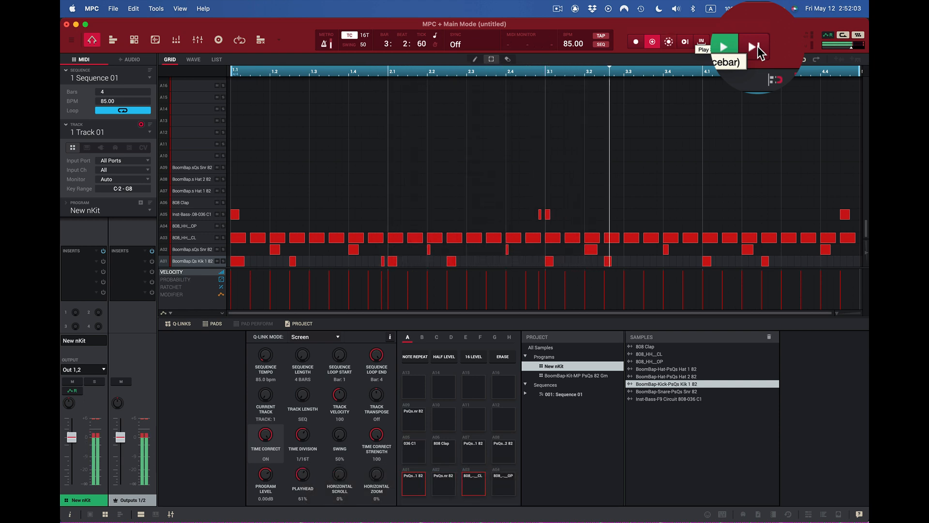
key(z)
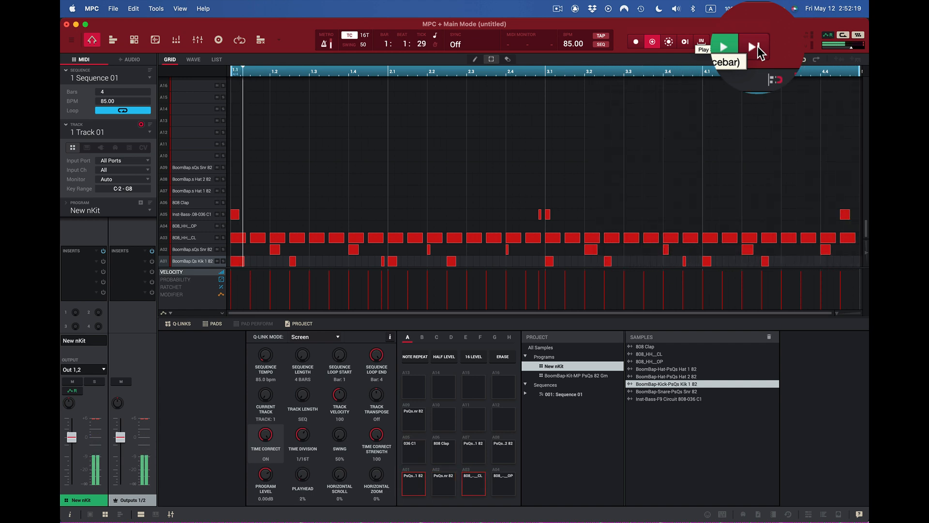
key(space)
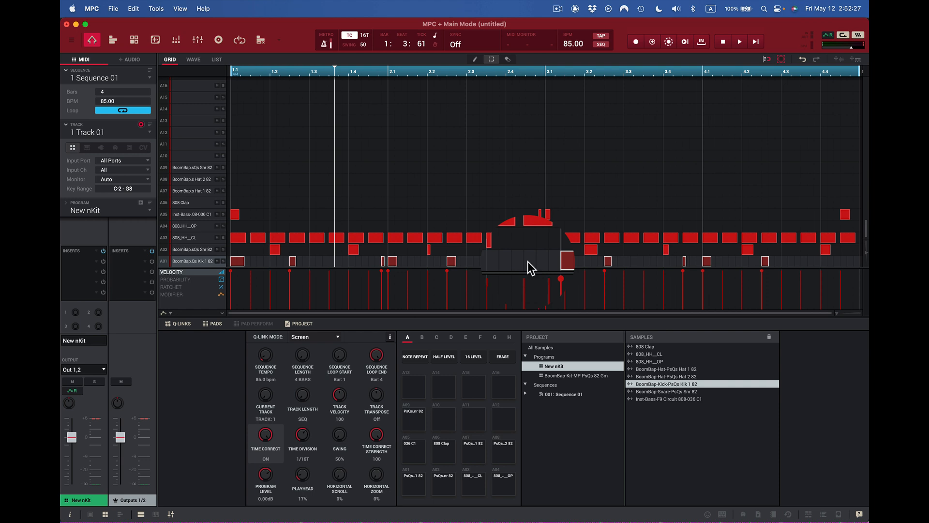
Rename the sequence as The Beat.
double_click(107, 77)
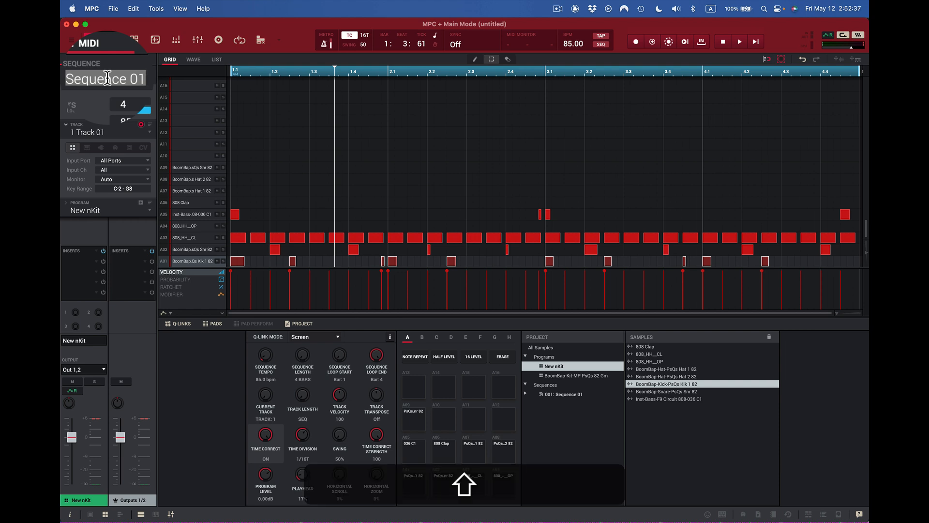
text(T)
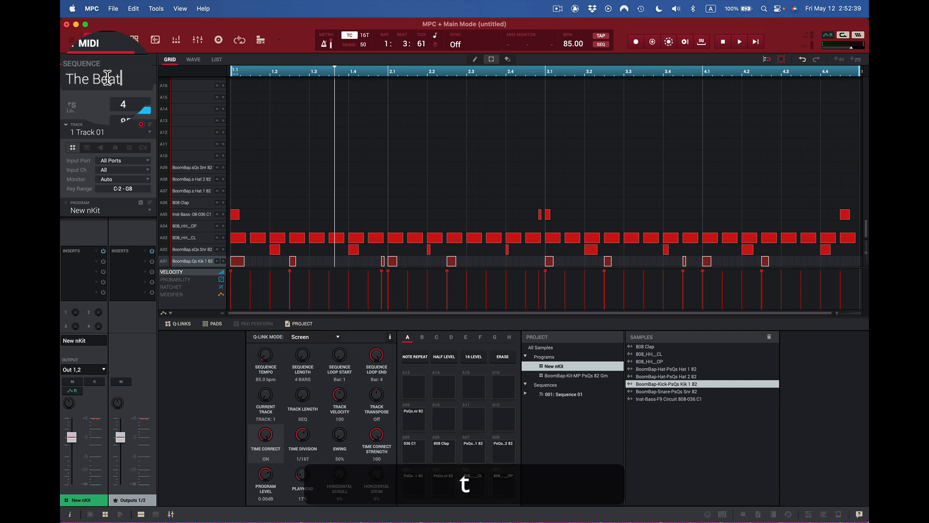
text(he Beat)
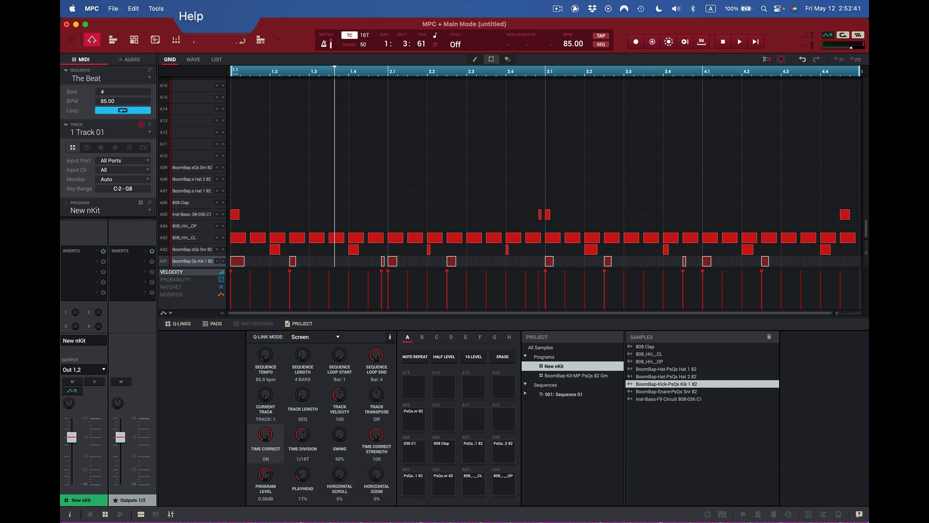
key(Return)
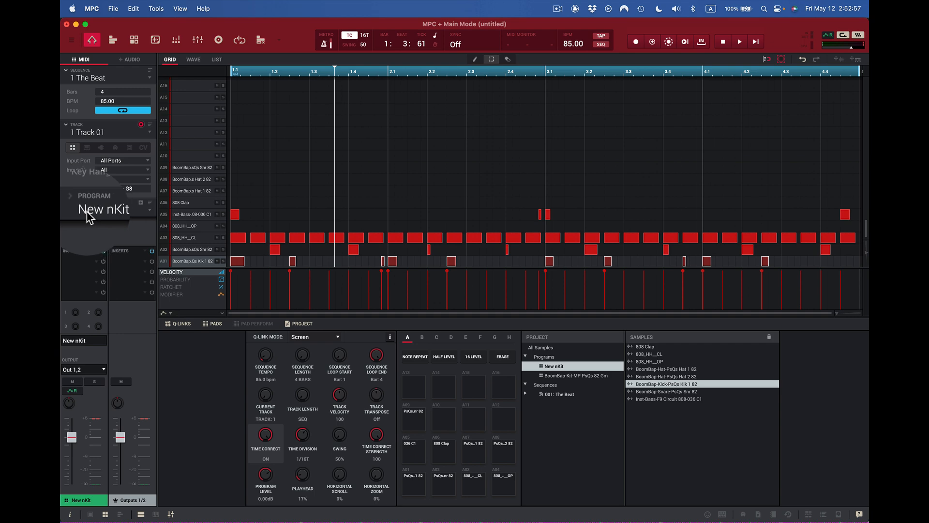
Play back the beat and set the swing to 70%.
key(space)
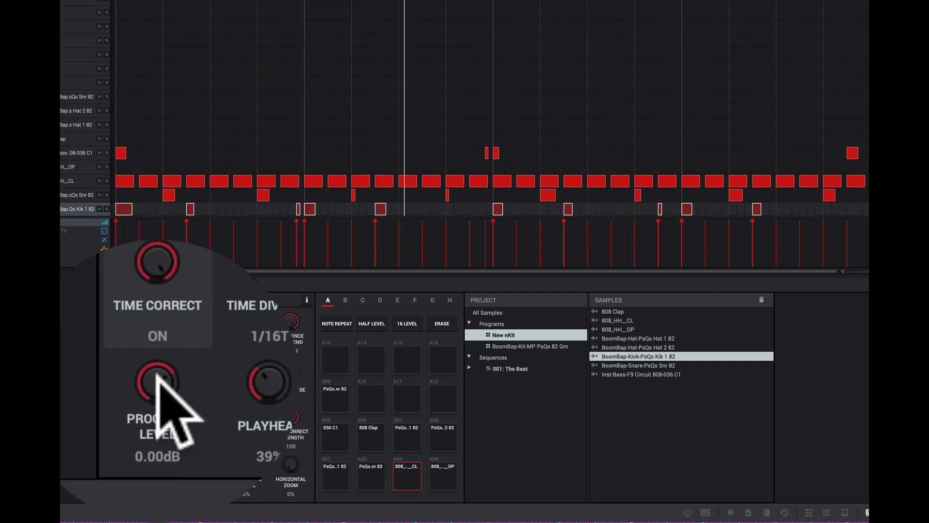
click(327, 420)
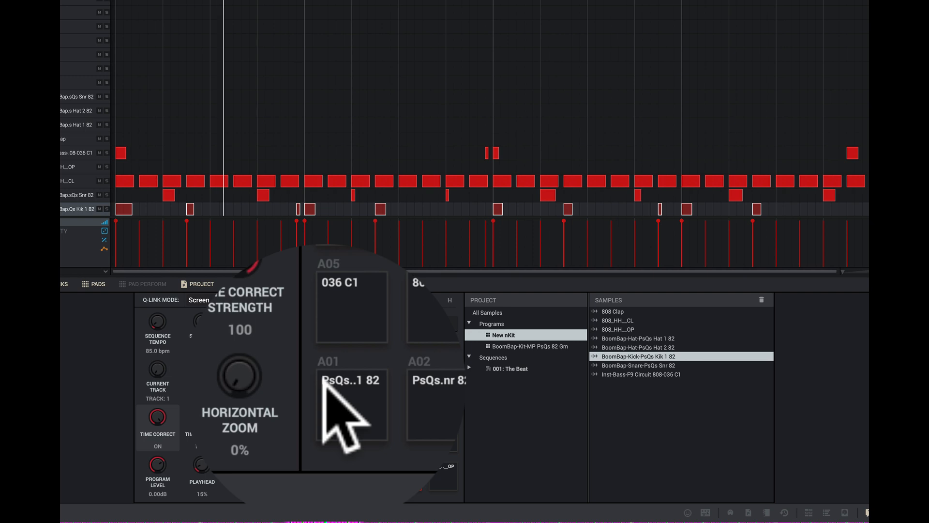
drag(246, 376, 237, 279)
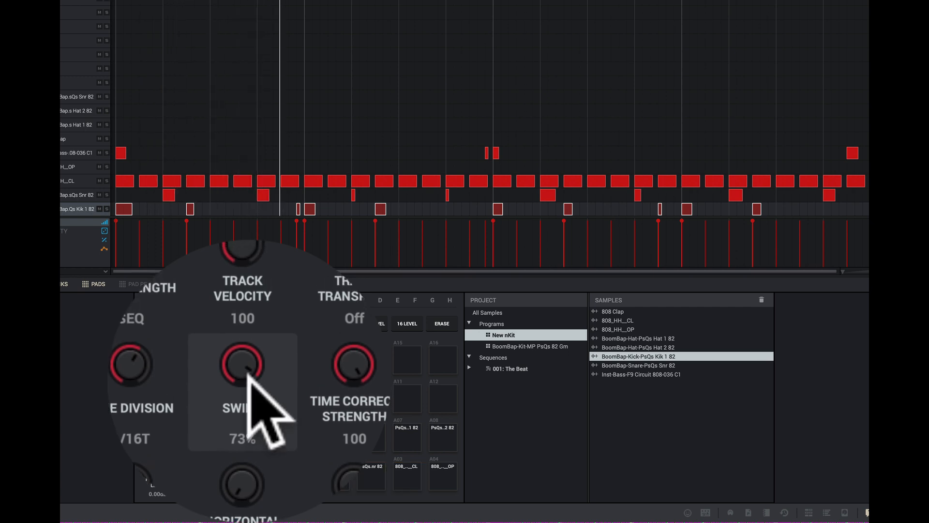
drag(248, 373, 246, 383)
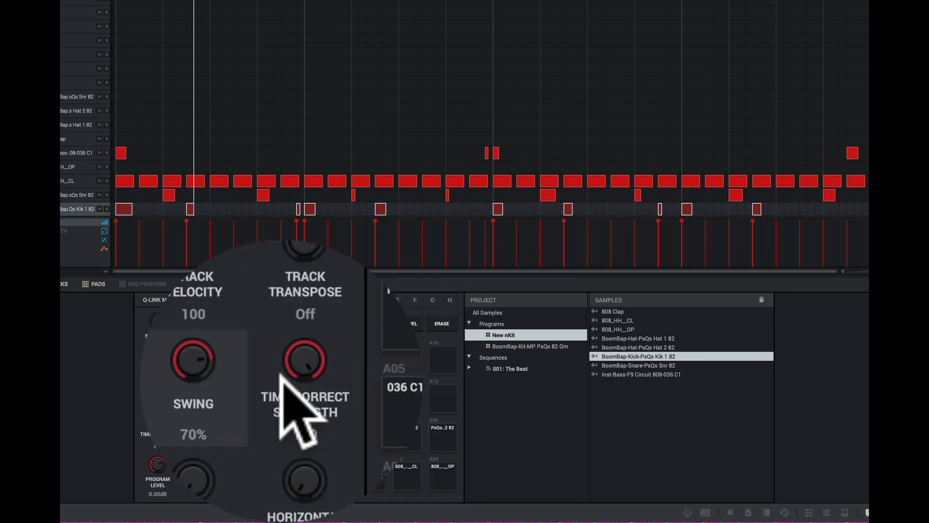
Switch the Q-Link mode to Program and try its controls with the kick pad A01.
click(244, 296)
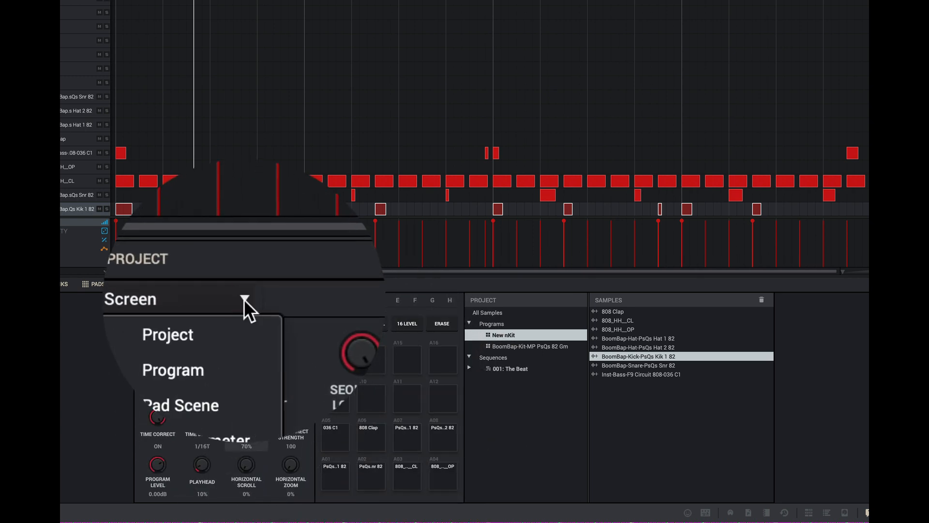
click(232, 323)
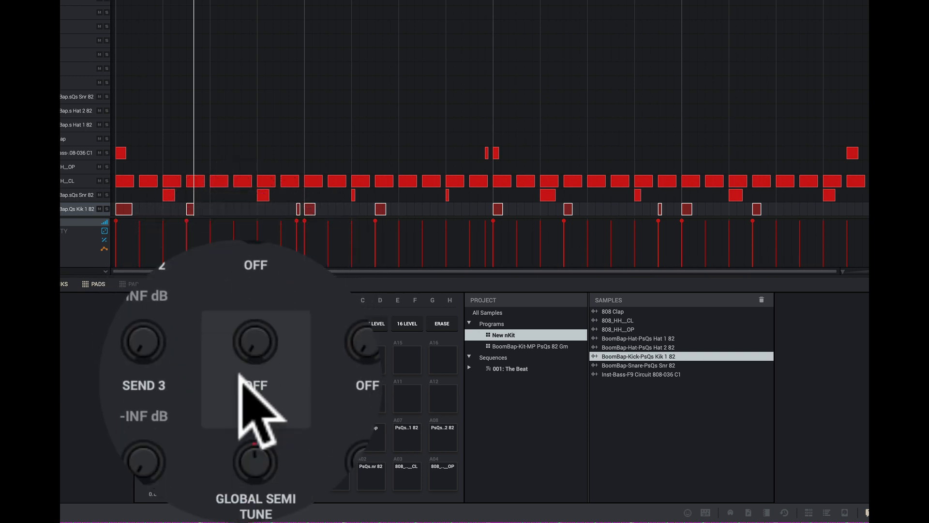
click(338, 472)
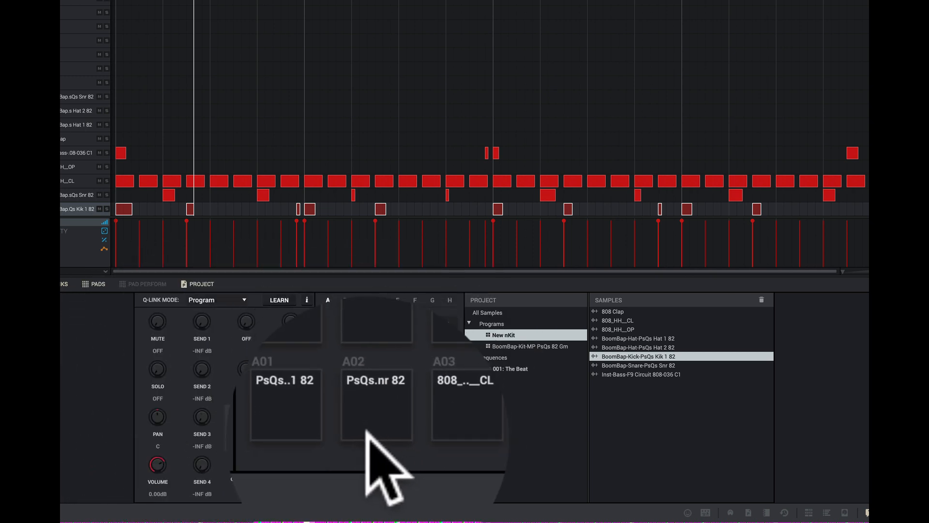
click(345, 481)
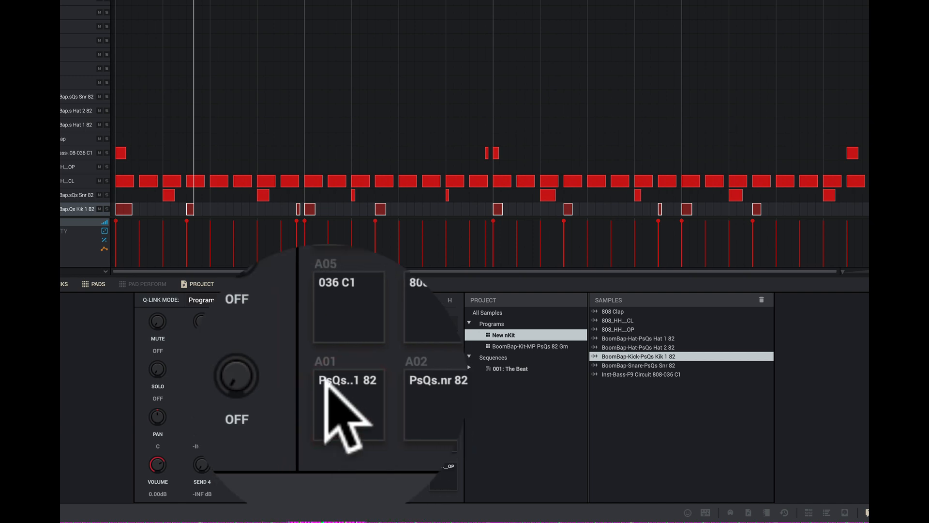
Switch the Q-Link mode to Pad Scene and try its controls with the kick pad A01.
click(242, 299)
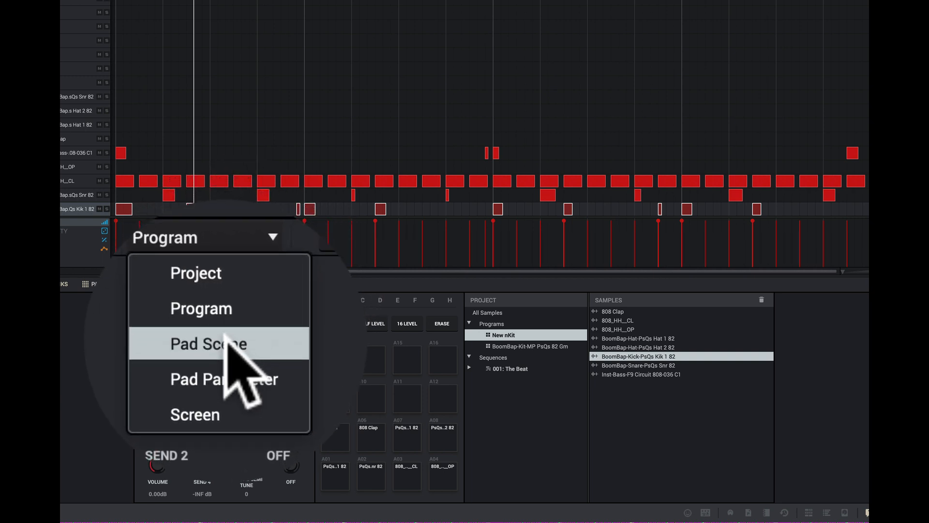
click(223, 339)
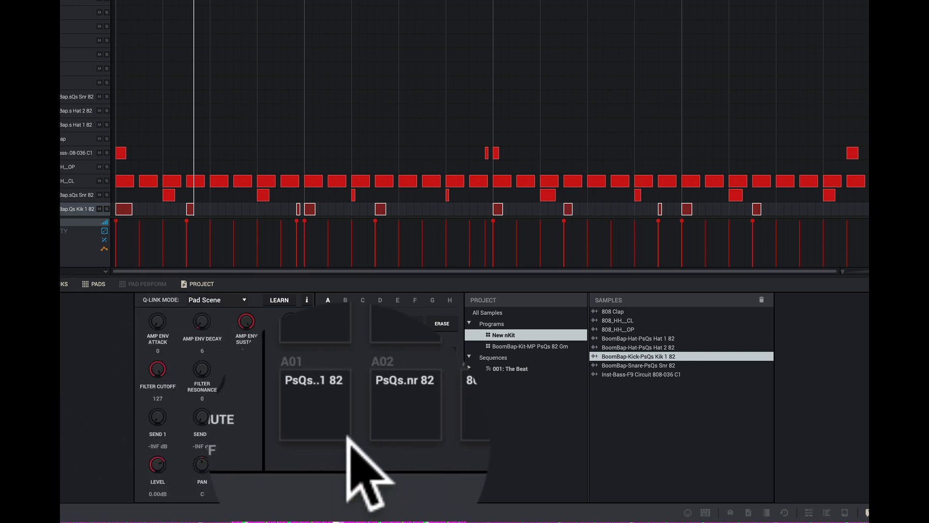
click(342, 432)
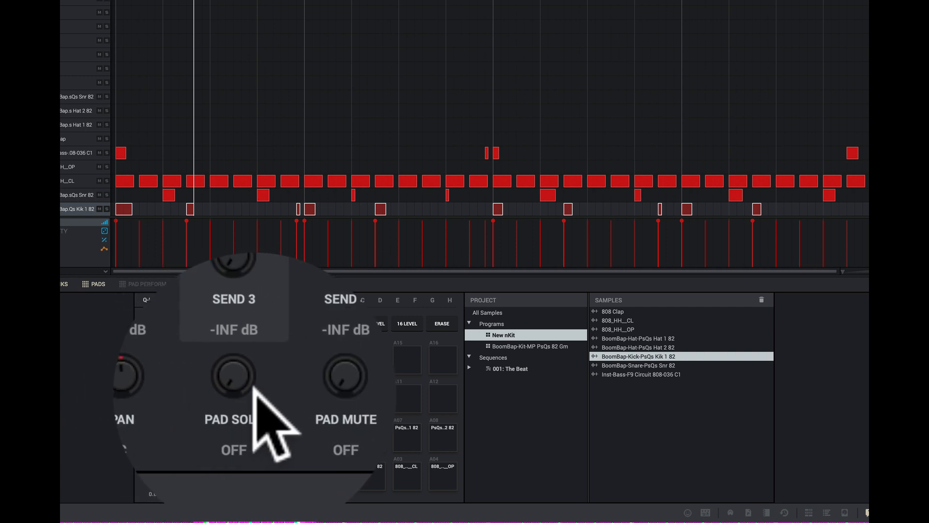
Try the mute and solo controls of the kick pad A01, leaving both off.
click(290, 464)
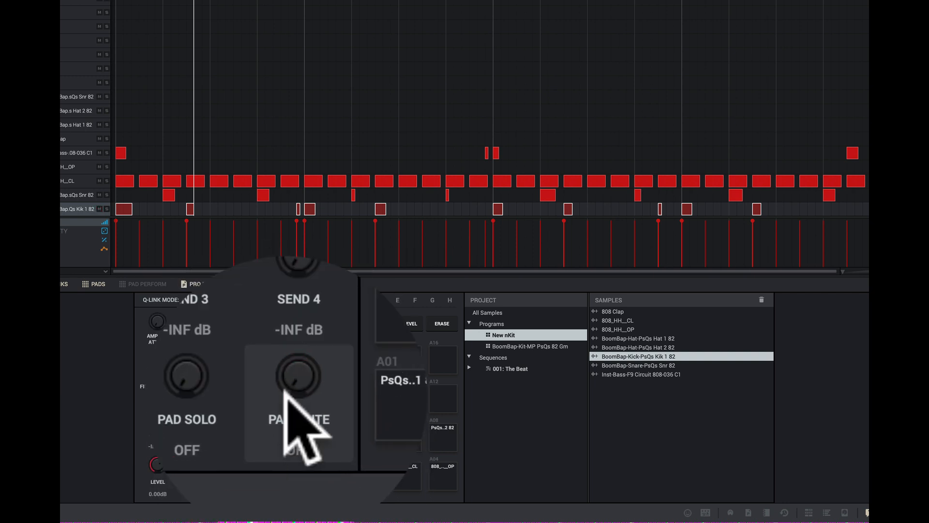
click(290, 464)
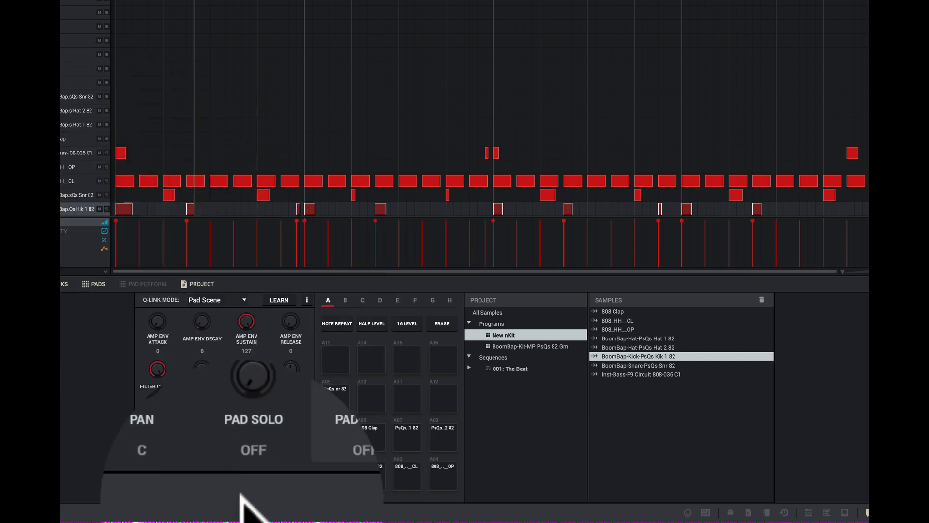
drag(246, 460, 281, 295)
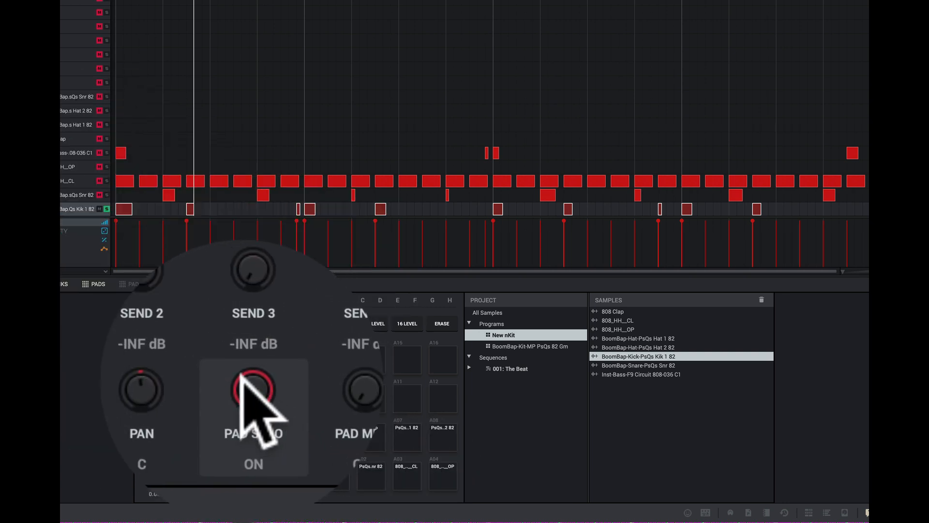
drag(246, 468, 249, 519)
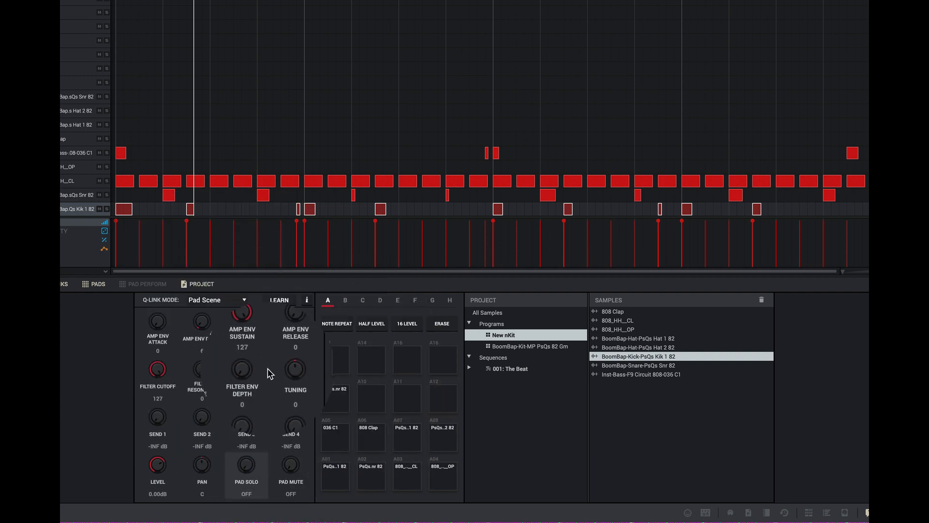
Switch the Q-Link mode to Pad Parameter and, during playback, set the levels of bass pad A05 to -4.07 dB and closed hi-hat pad A03 to -2.30 dB.
click(242, 299)
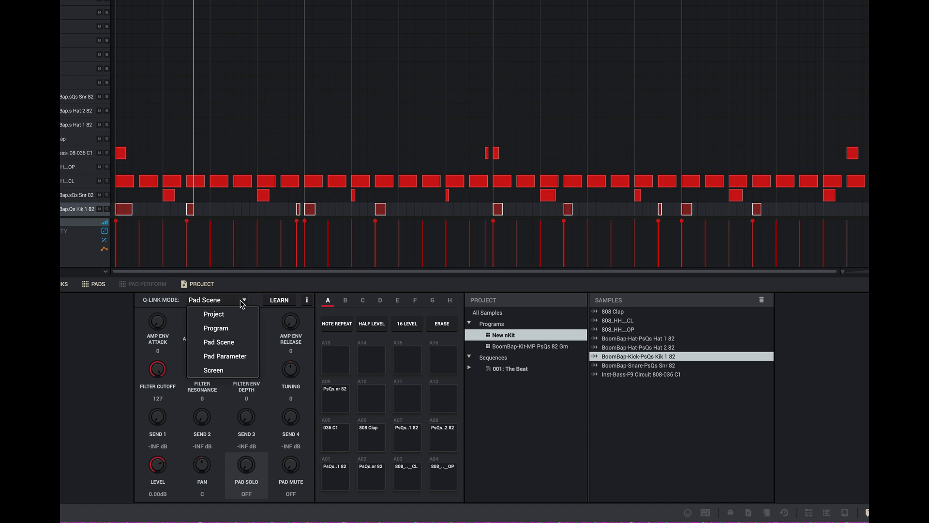
click(222, 356)
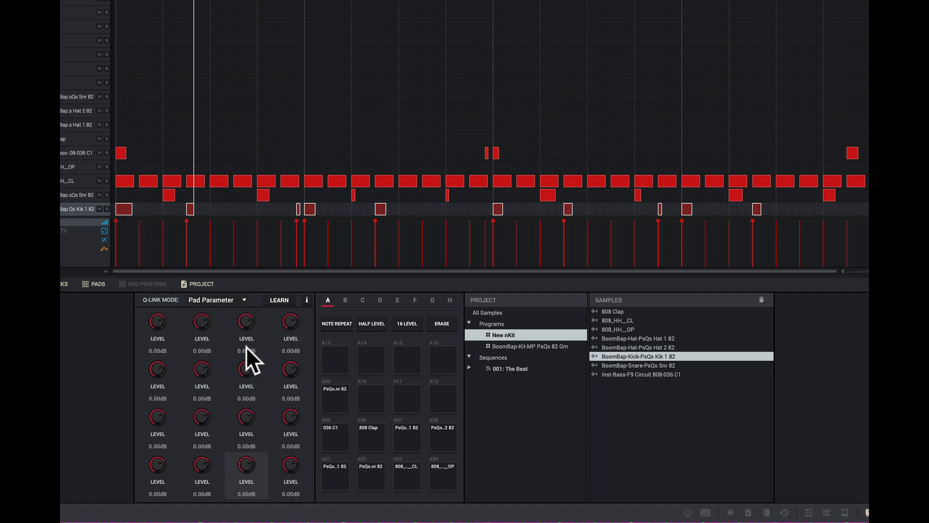
key(space)
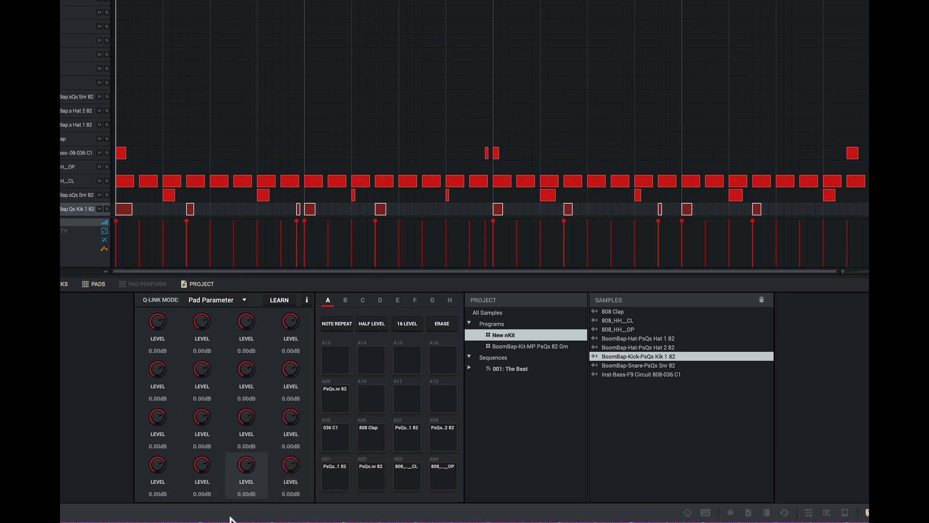
drag(152, 419, 152, 423)
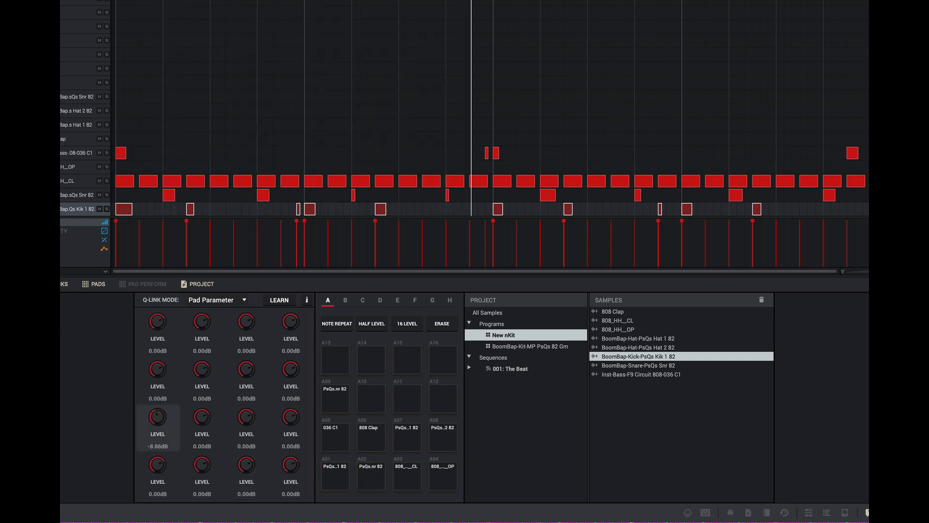
drag(152, 421, 152, 419)
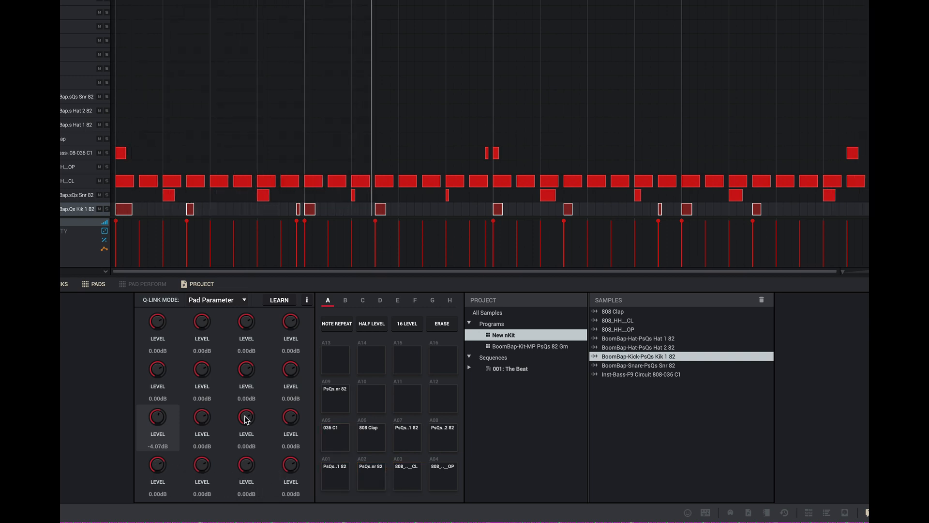
mouse_move(239, 460)
mouse_down()
mouse_move(239, 477)
mouse_move(245, 466)
mouse_up()
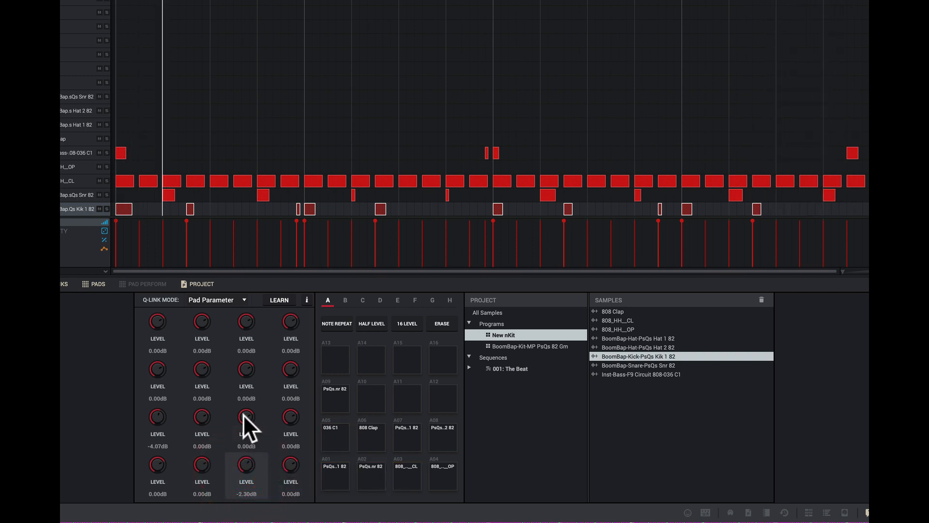
key(space)
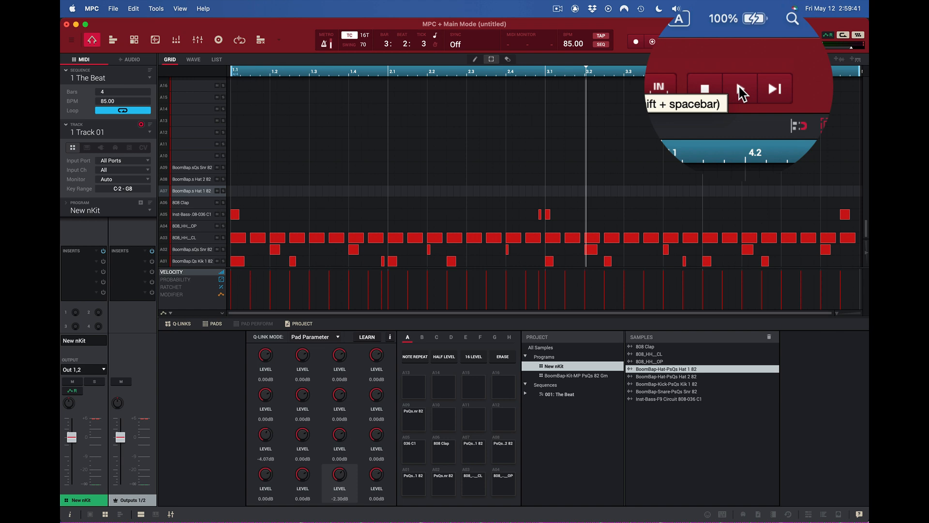
Play back the beat and rehearse extra hi-hat hits on pad A07 over it.
click(741, 93)
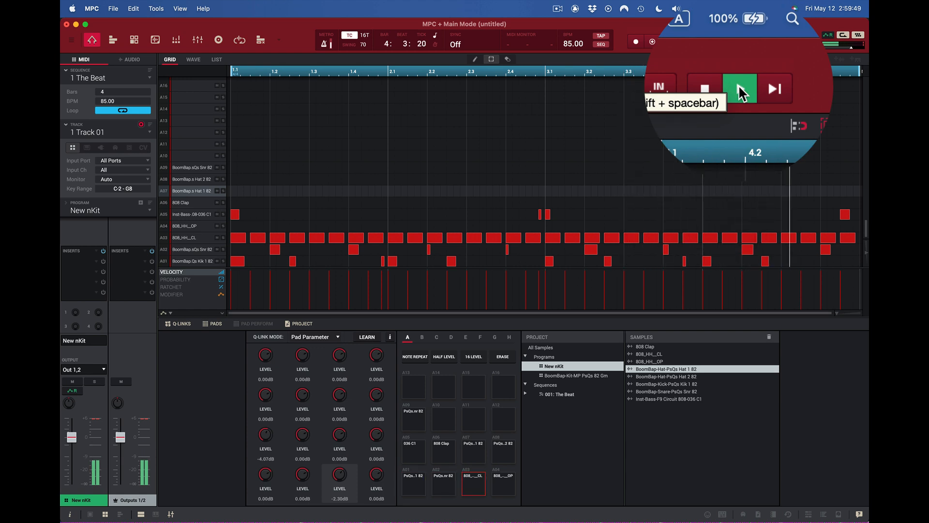
key(d)
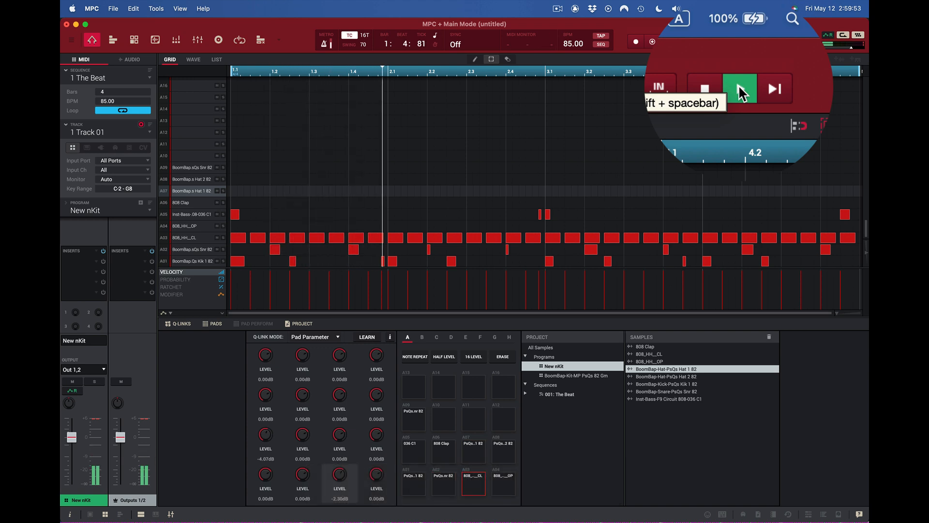
key(d)
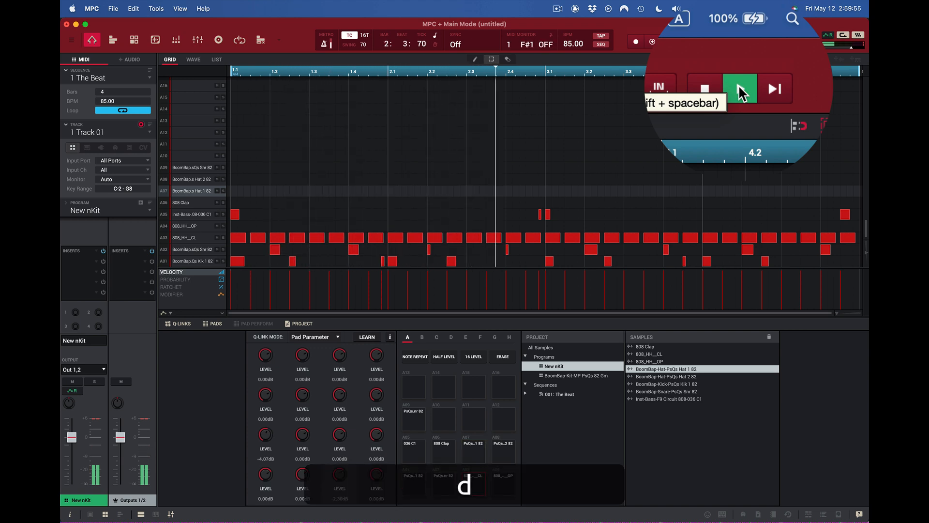
key(d)
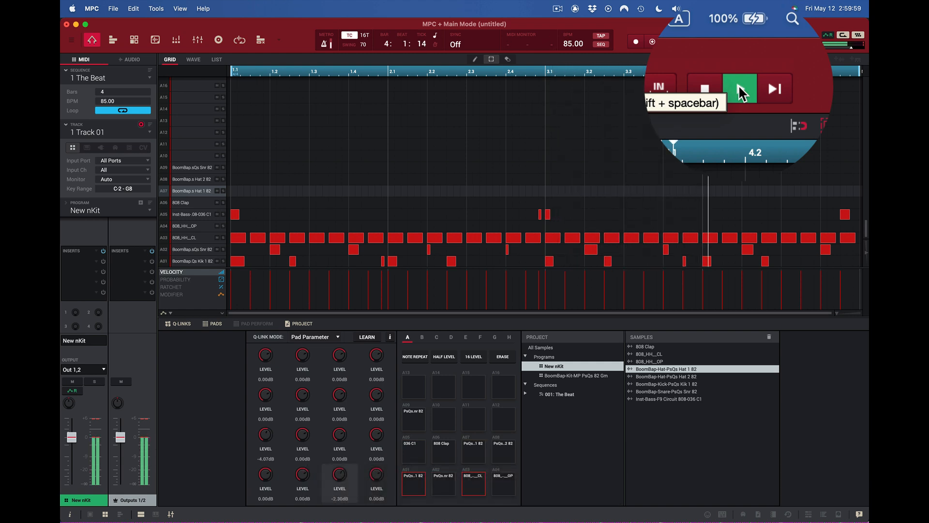
key(d)
Overdub two hi-hat hits per bar on pad A07 across all four bars, and stop playback.
click(651, 43)
key(d)
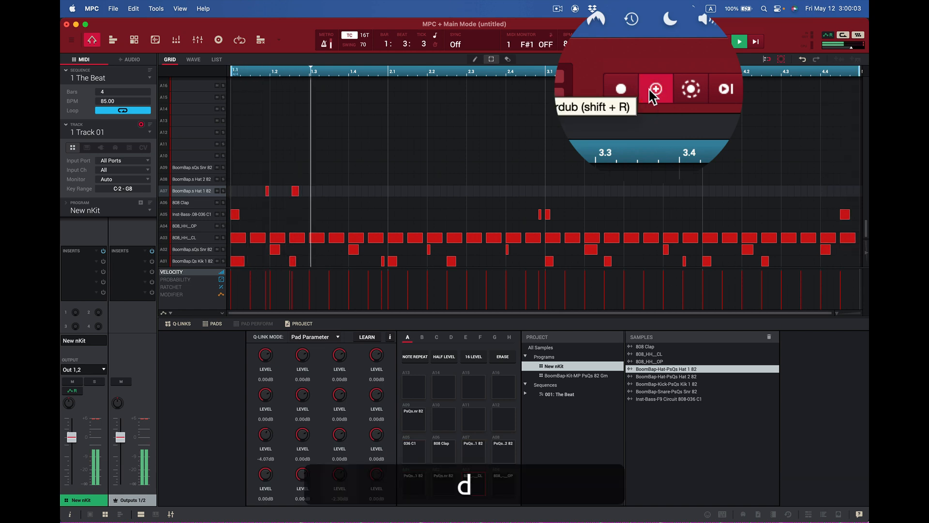
key(d)
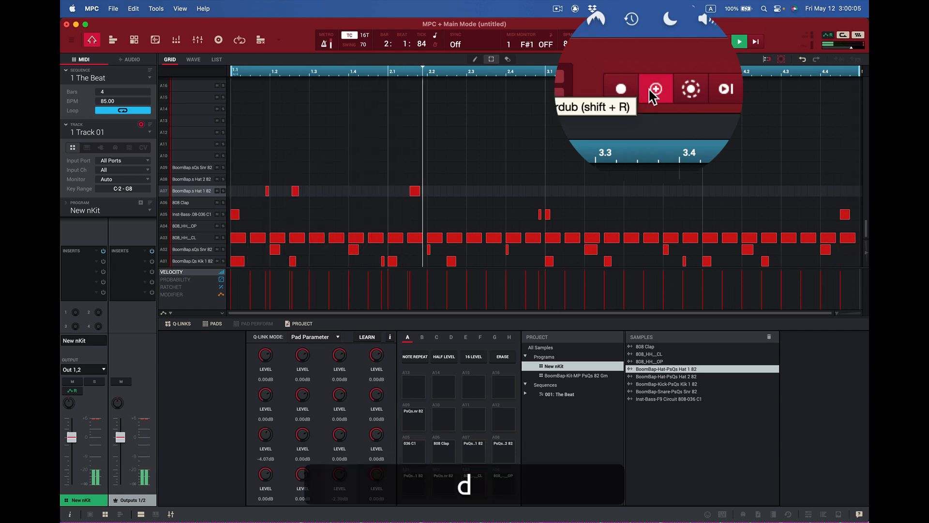
key(d)
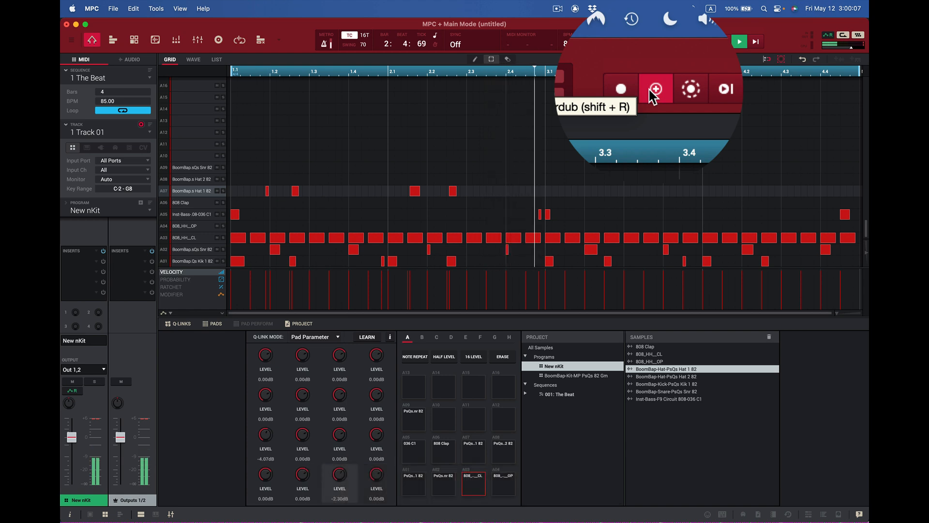
key(d)
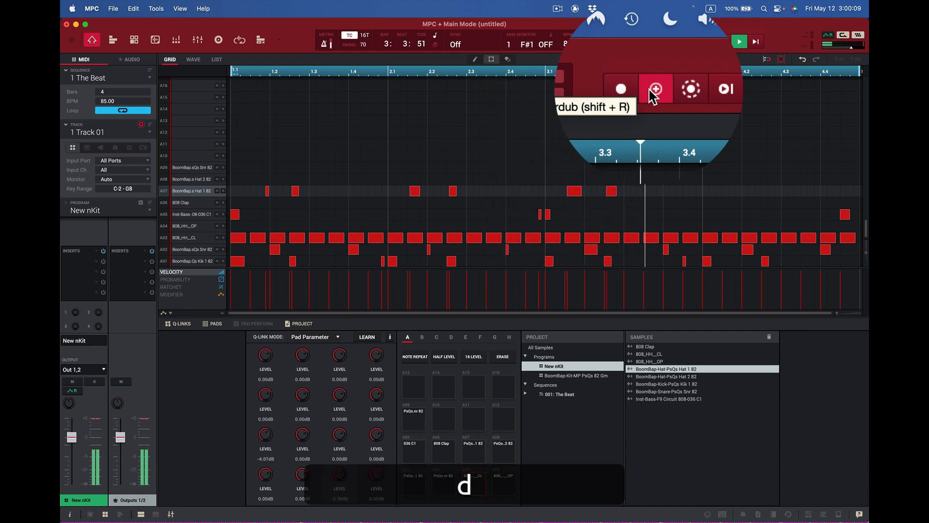
key(d)
key(d)
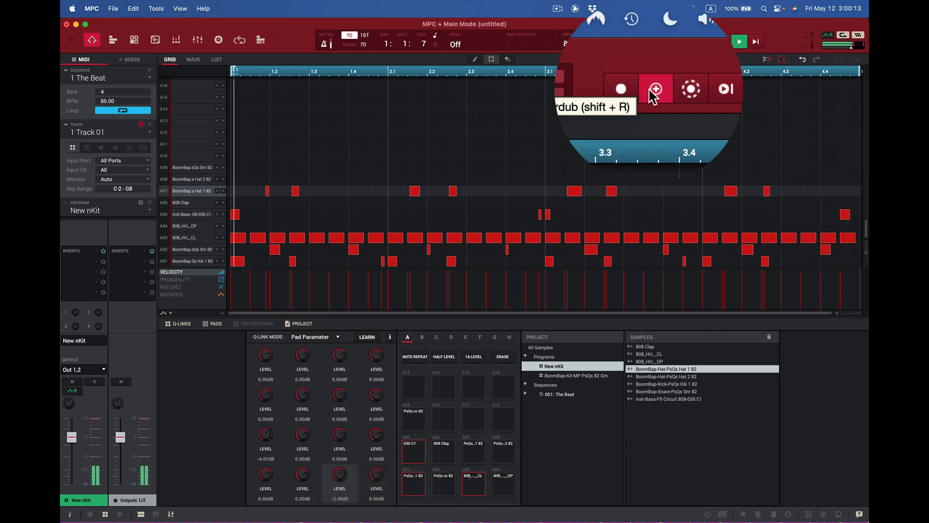
key(space)
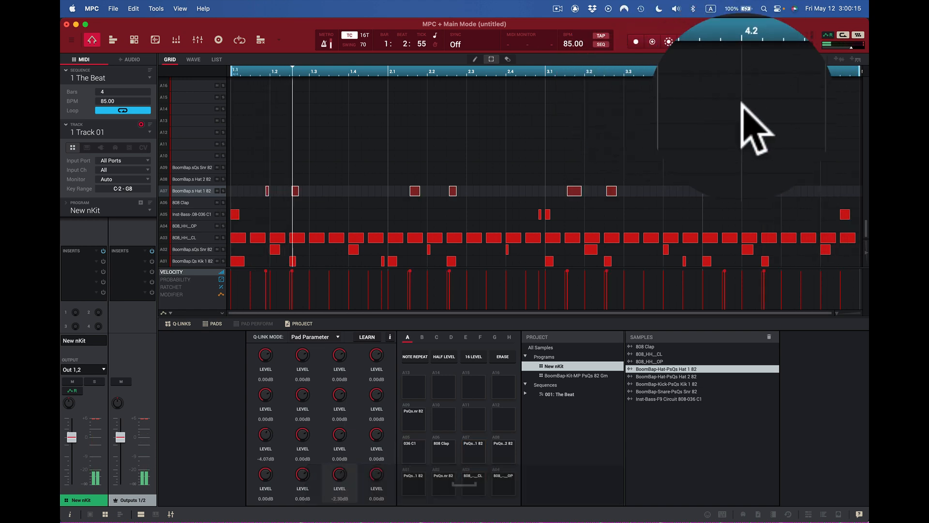
Delete the two A07 hi-hat notes in bar 1.
click(334, 180)
drag(250, 182, 312, 195)
key(BackSpace)
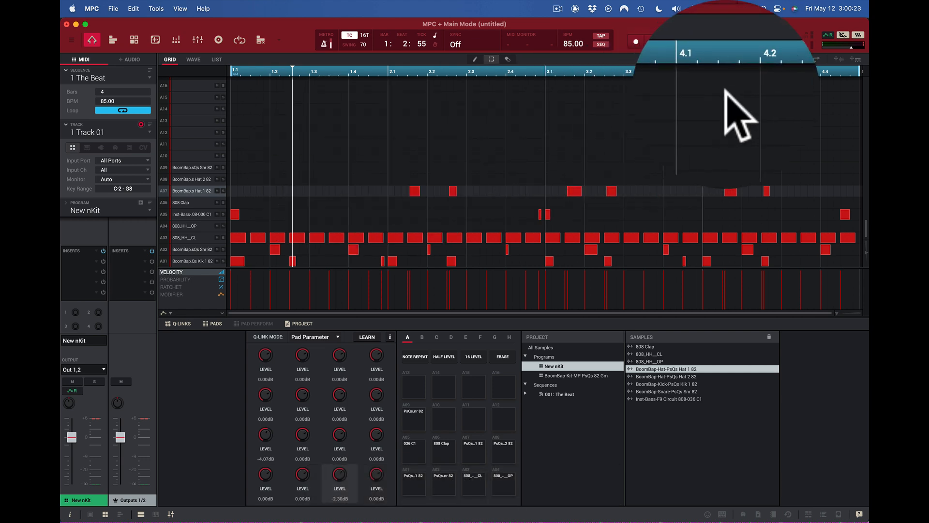
Play the sequence and overdub two replacement A07 hi-hat hits in bar 1.
click(740, 41)
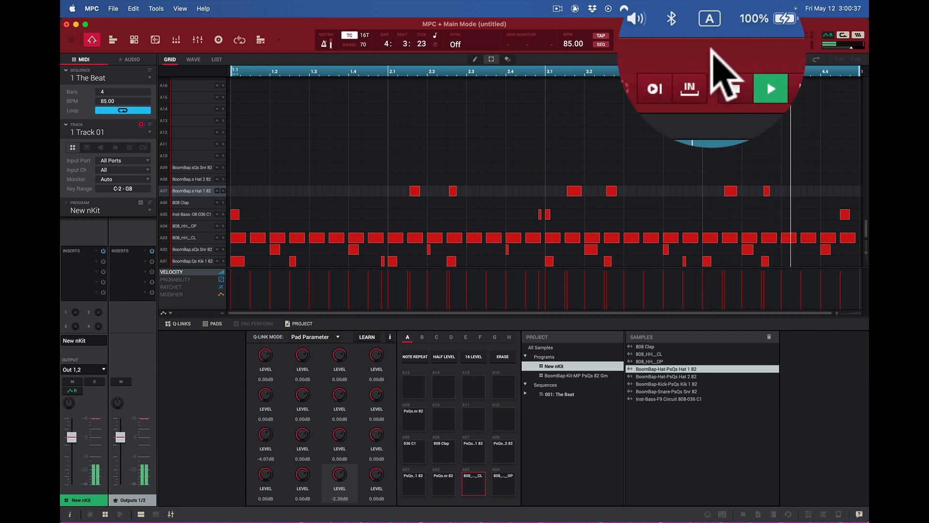
click(652, 42)
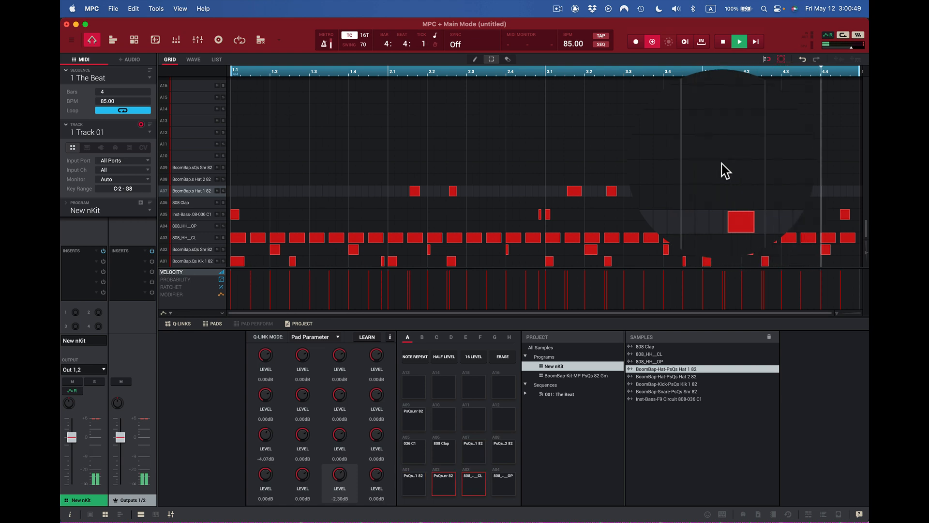
key(d)
key(d)
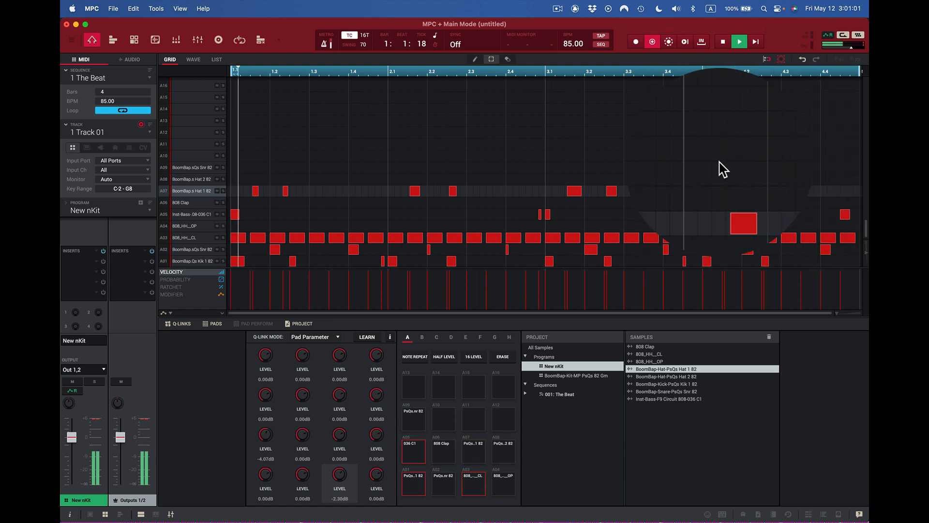
key(space)
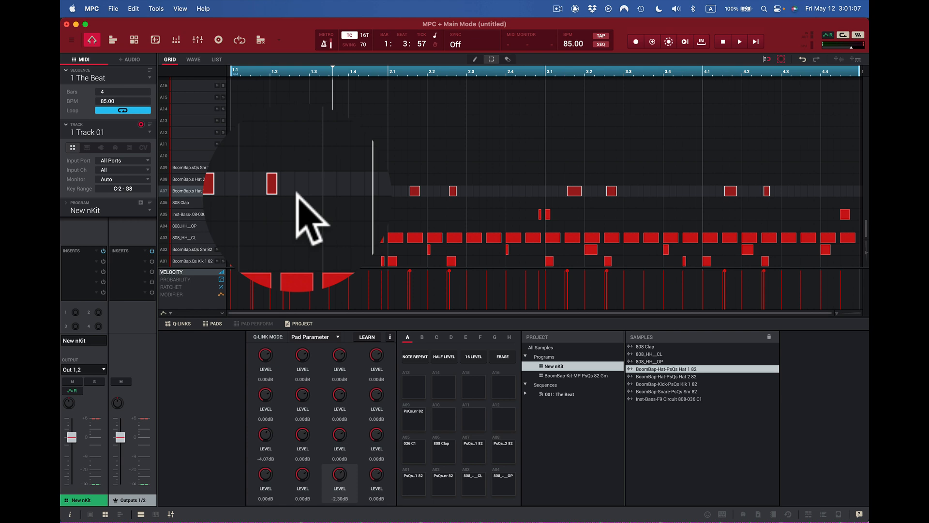
Move the second A07 hi-hat note in bar 1 slightly later, in line with the nearby kick, and play back the beat.
click(286, 193)
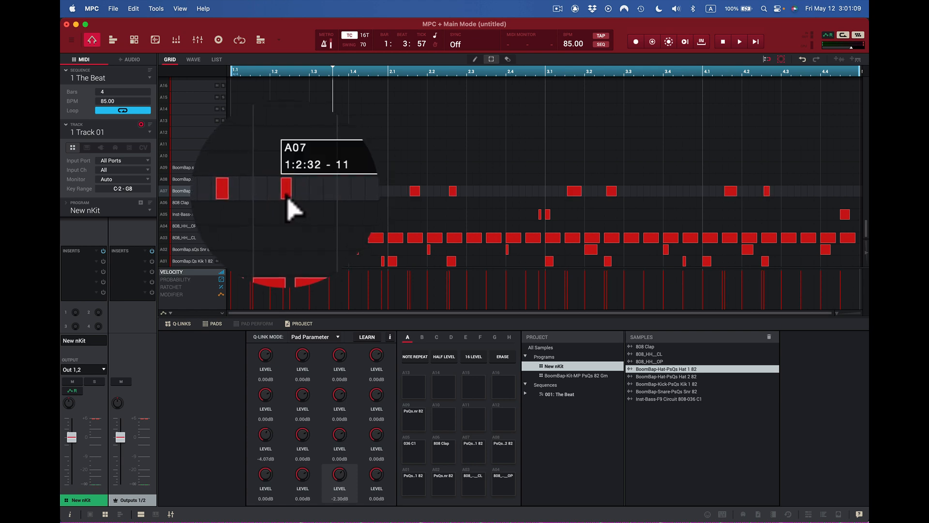
drag(289, 198, 290, 198)
click(739, 41)
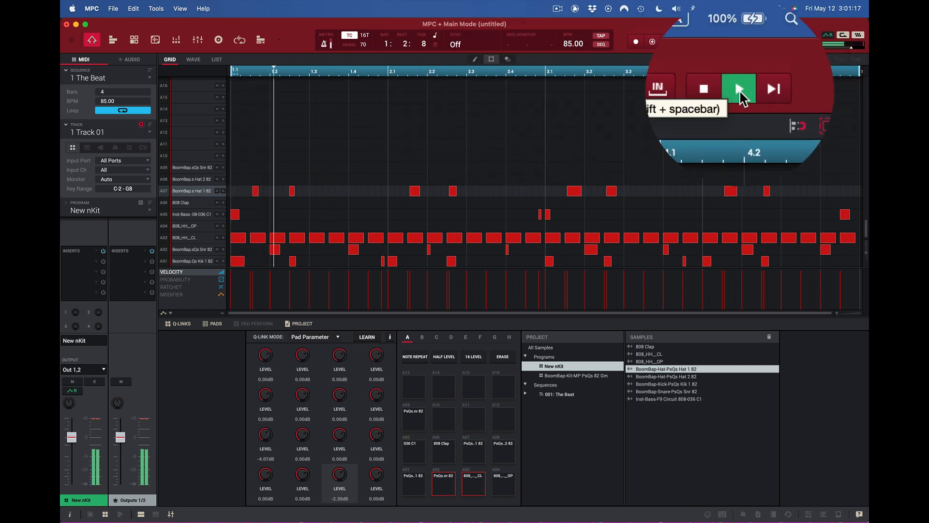
key(space)
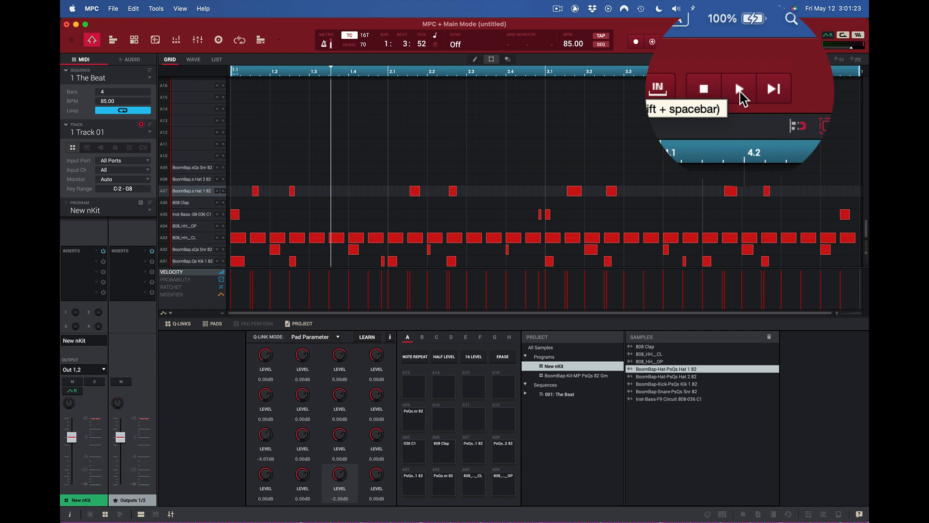
Save the project as WorkFlow.xpj in the MPC documents folder.
key(shift+super)
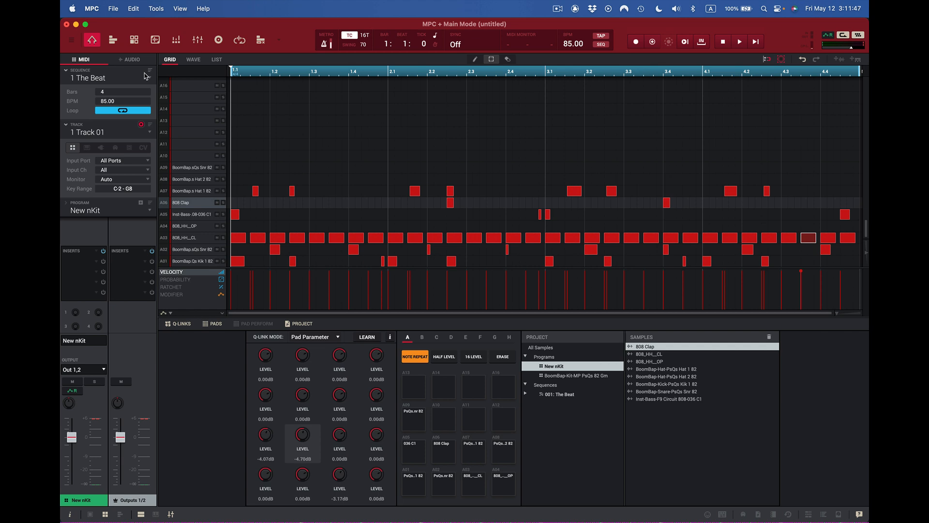
click(112, 8)
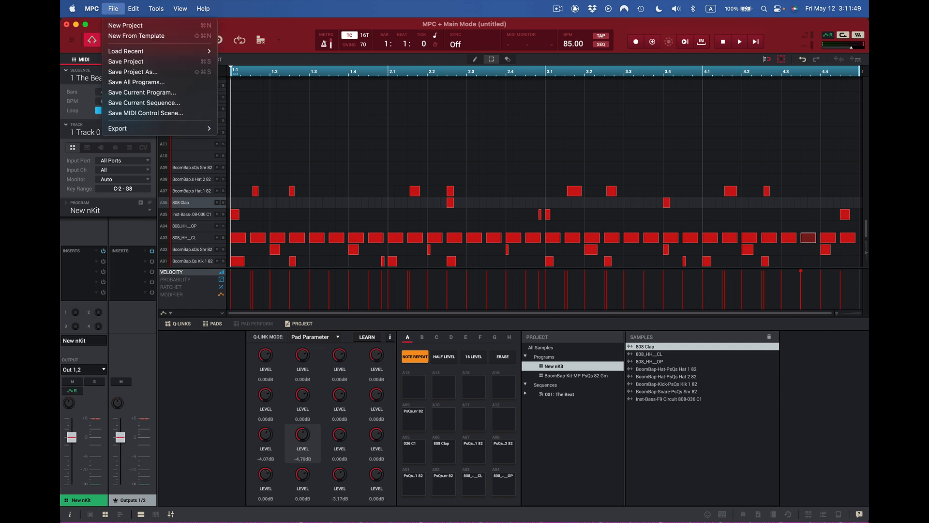
click(121, 63)
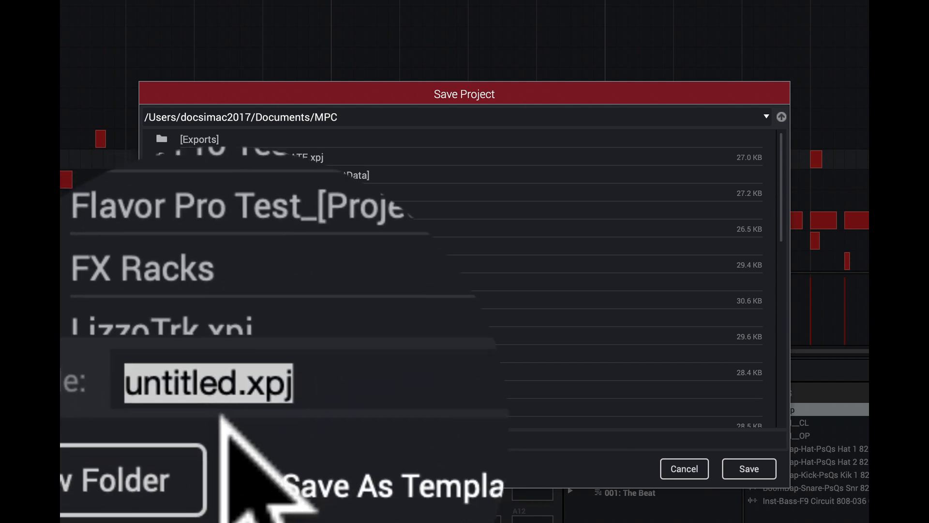
click(228, 438)
double_click(228, 438)
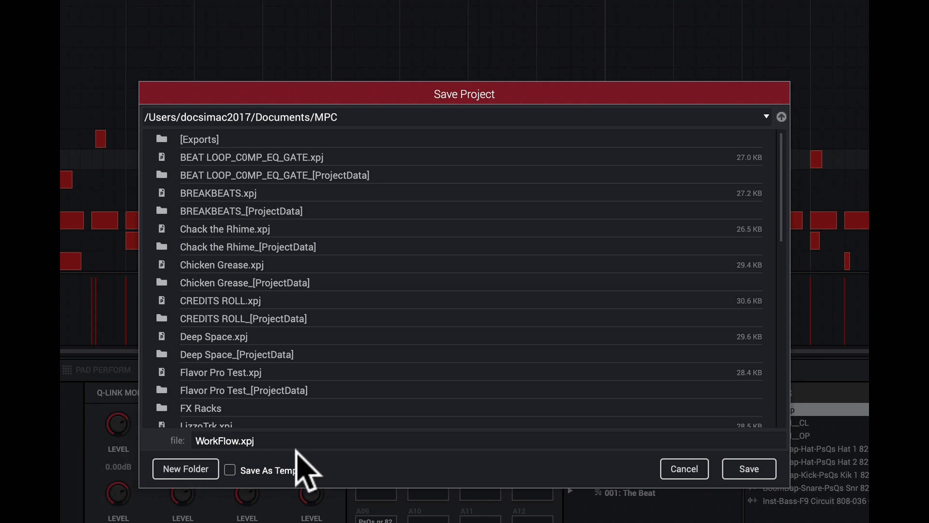
click(767, 476)
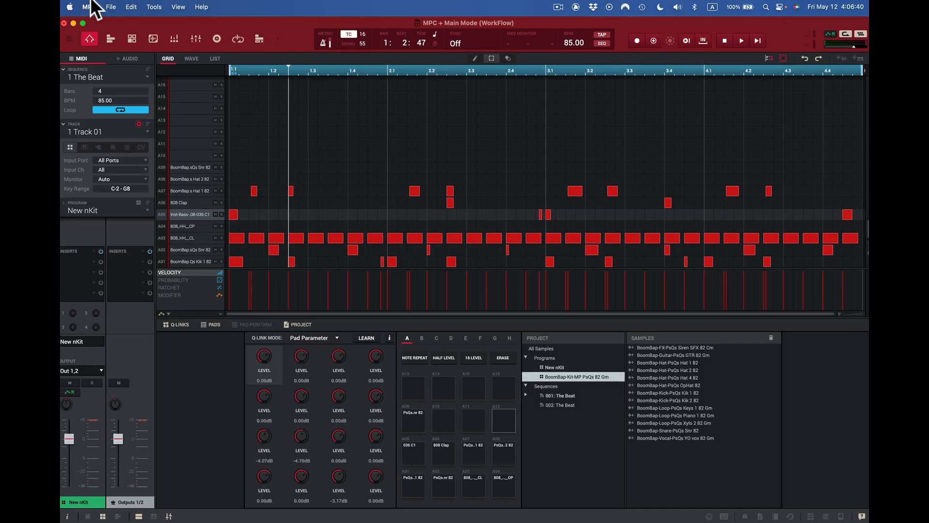
Clear the whole sequence The Beat and undo the clearing.
click(130, 7)
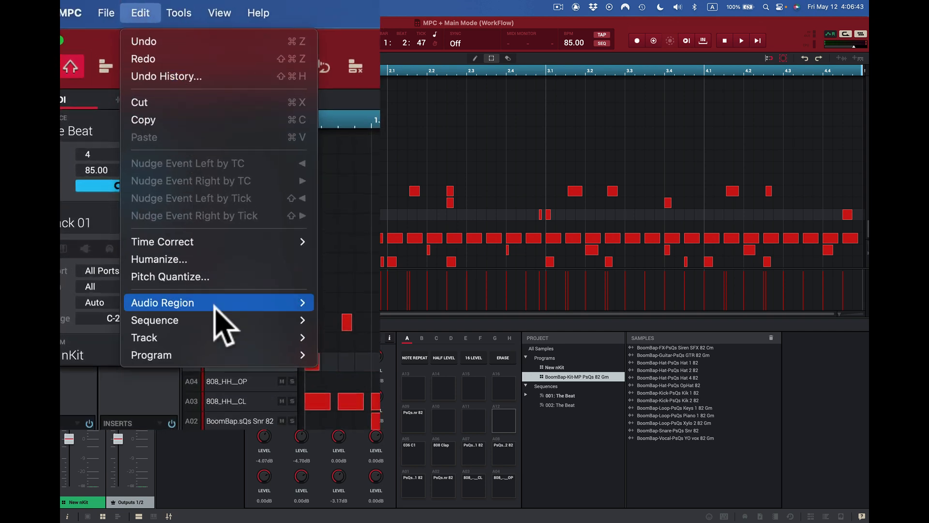
mouse_move(215, 320)
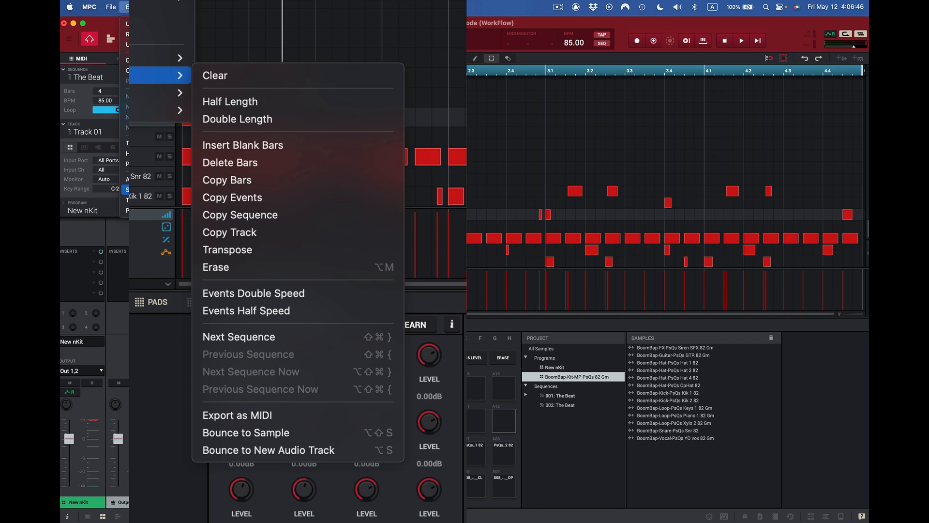
click(222, 75)
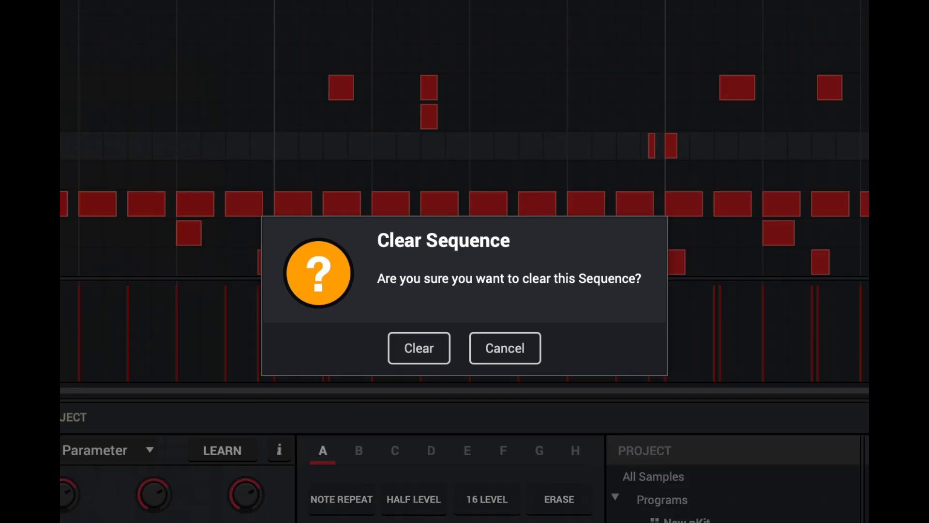
click(416, 347)
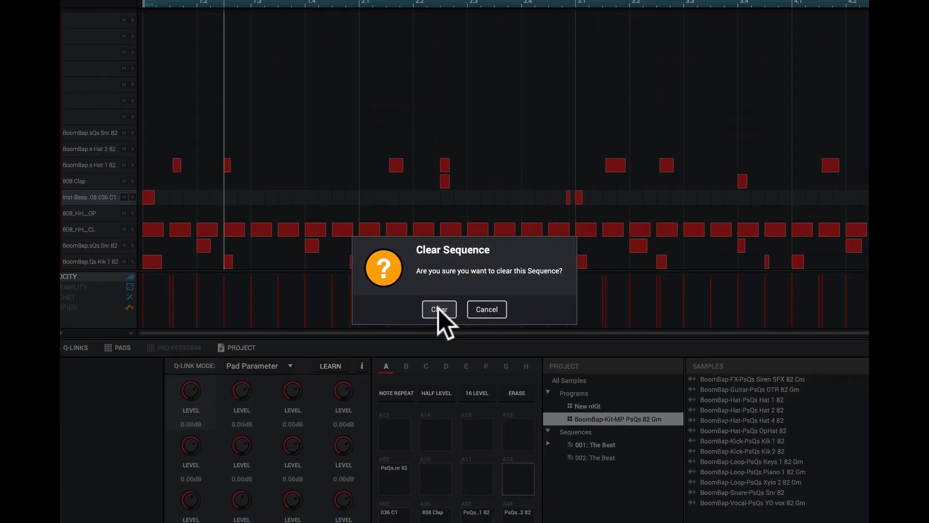
click(439, 309)
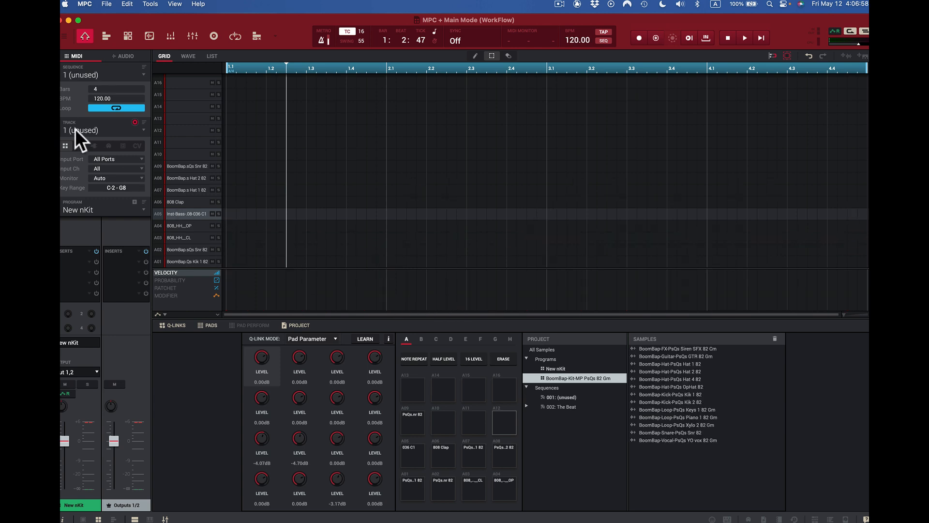
click(127, 4)
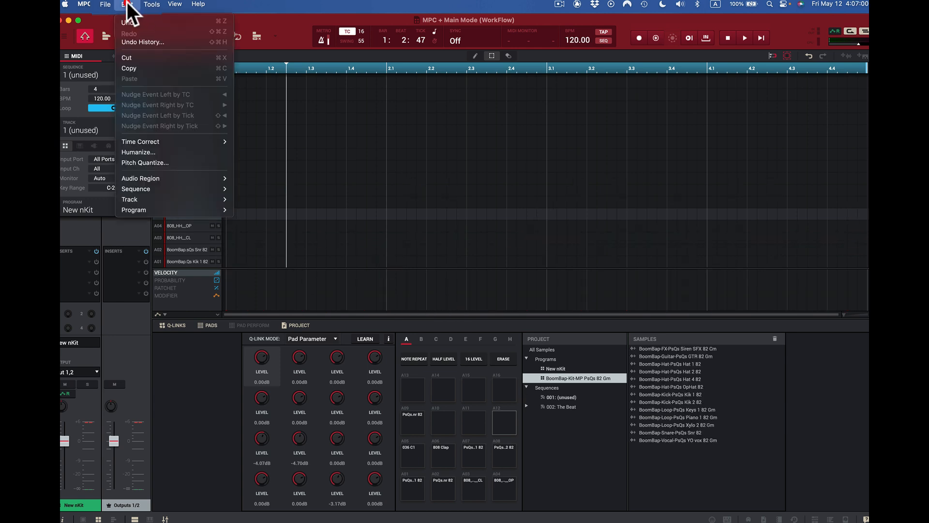
click(124, 22)
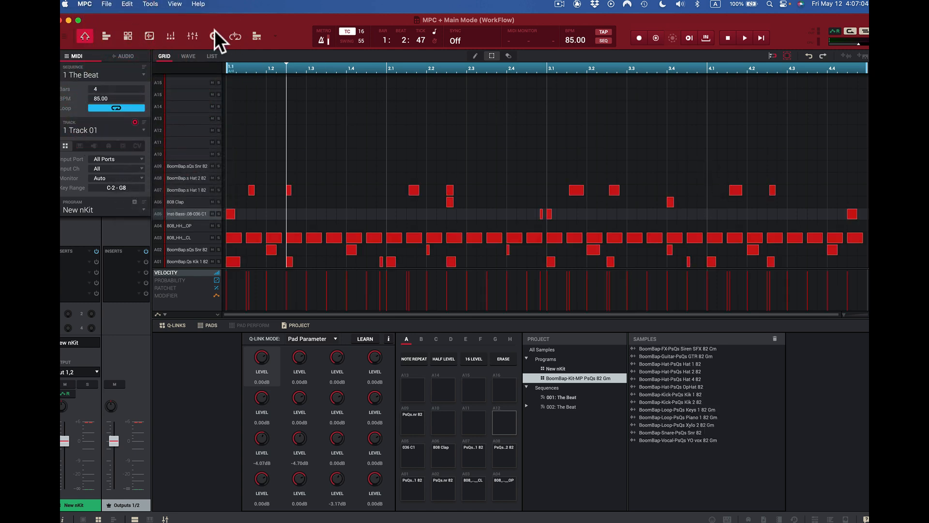
Halve the length of the sequence The Beat with Half Length and undo the halving.
click(127, 4)
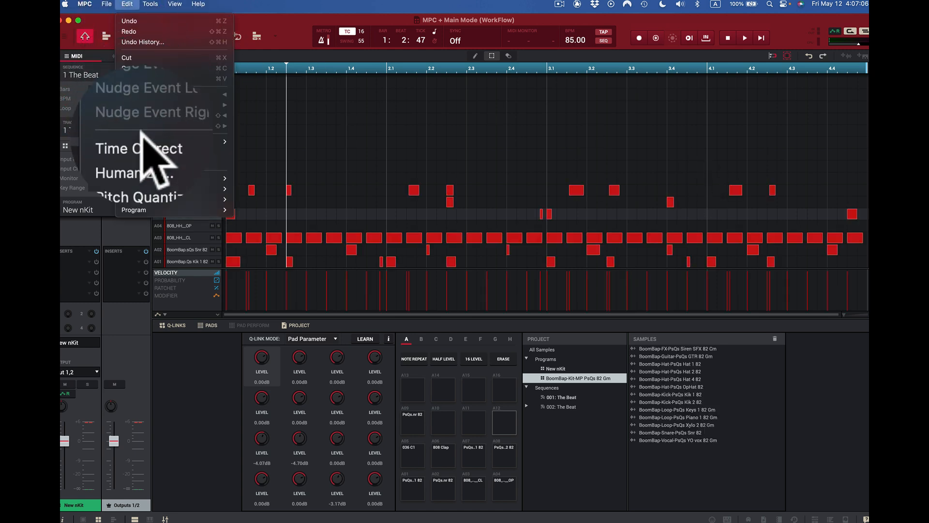
mouse_move(145, 190)
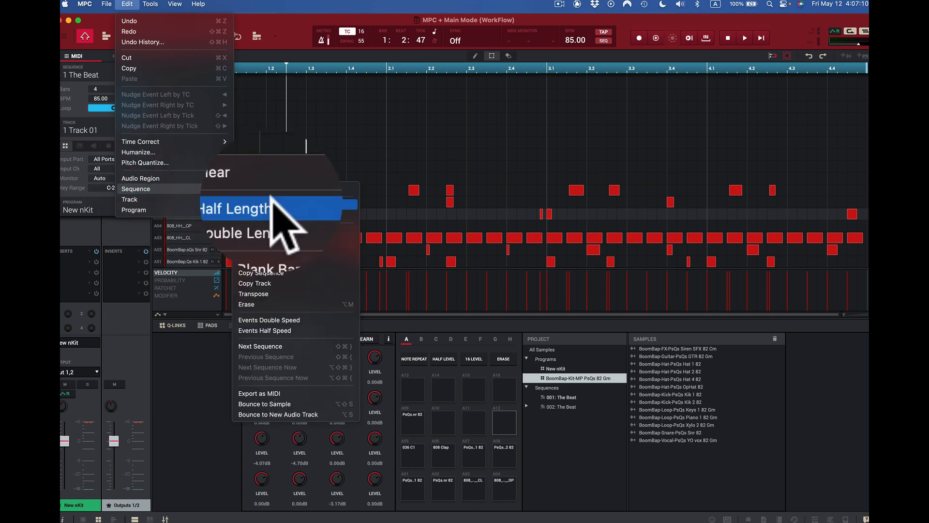
click(280, 203)
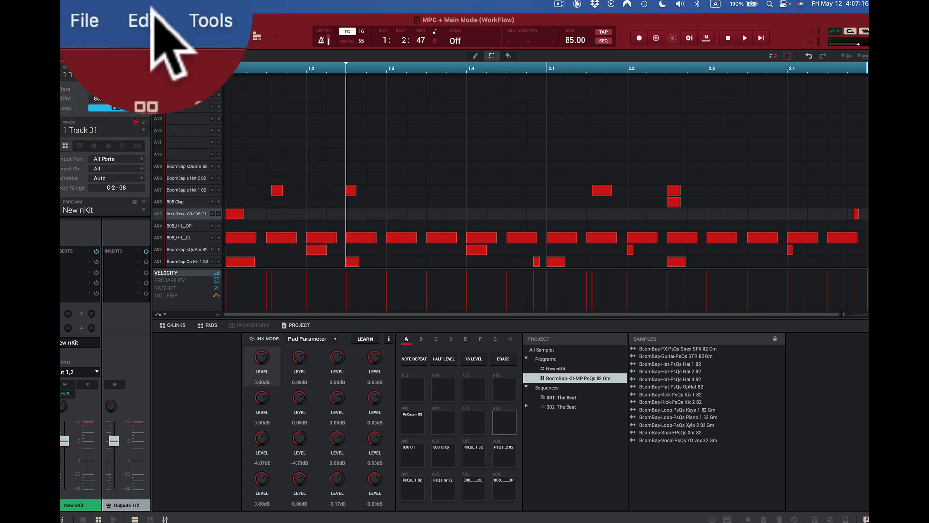
click(127, 4)
click(131, 17)
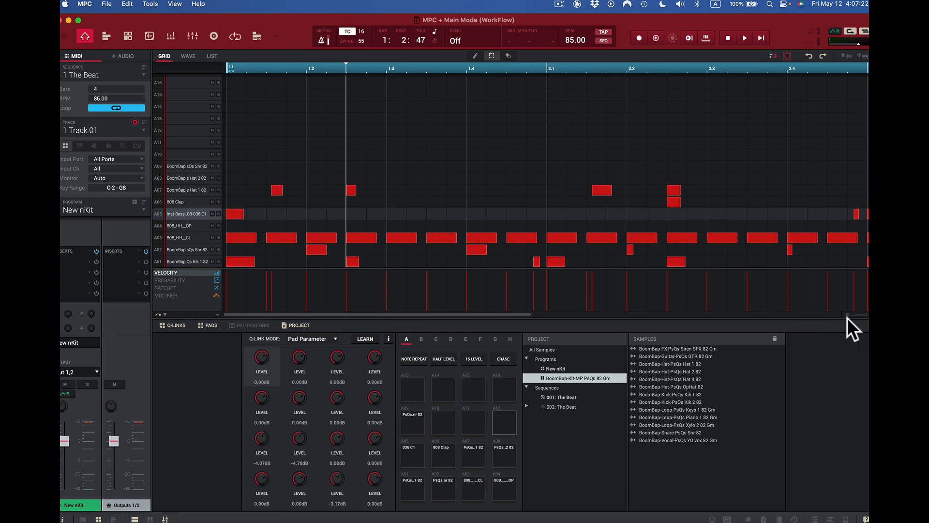
drag(847, 315, 770, 315)
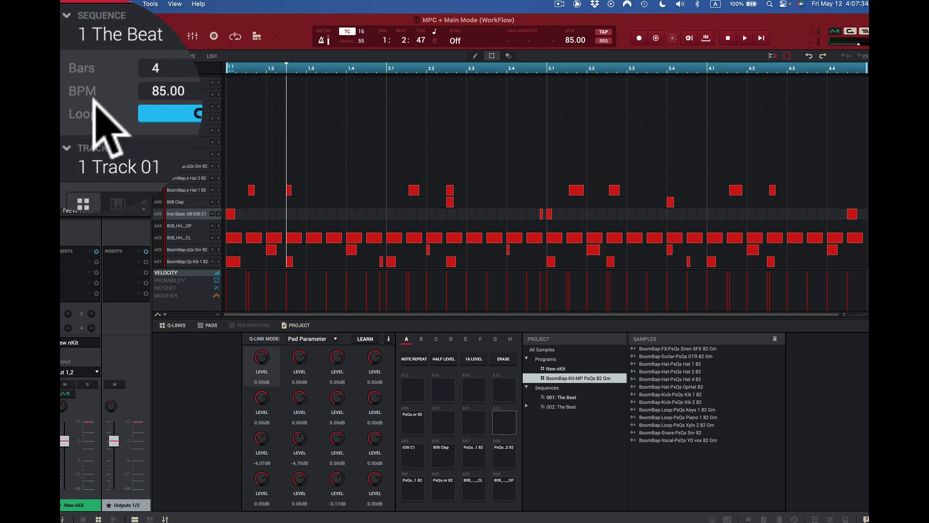
click(159, 108)
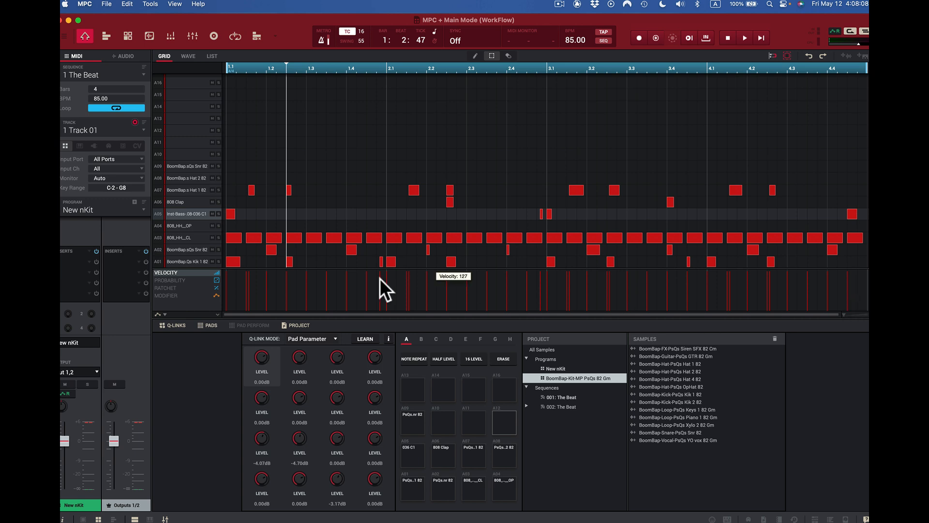
Double the length of the sequence The Beat with Double Length and undo the doubling.
click(126, 2)
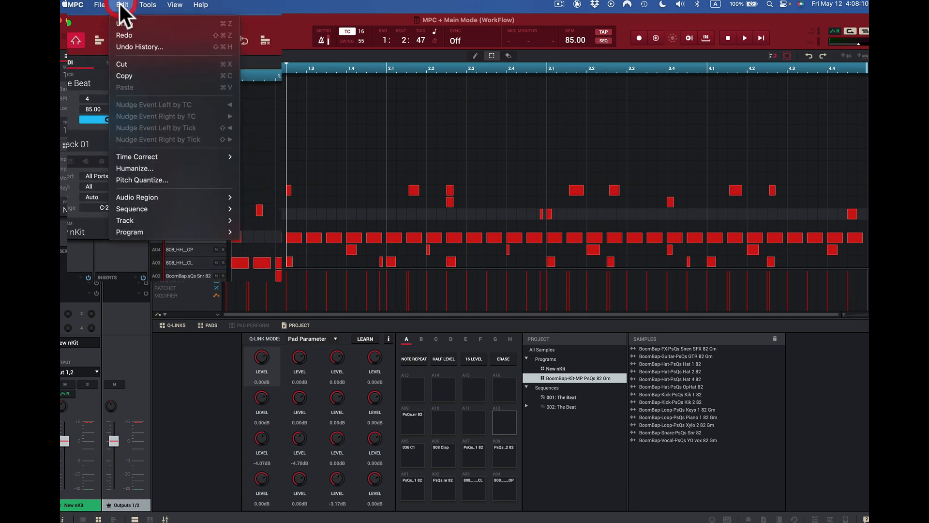
mouse_move(145, 189)
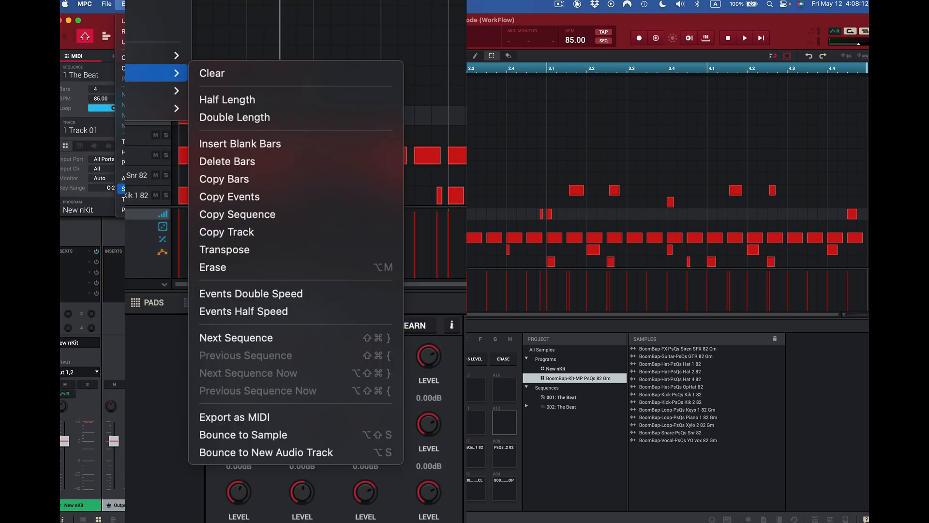
click(274, 216)
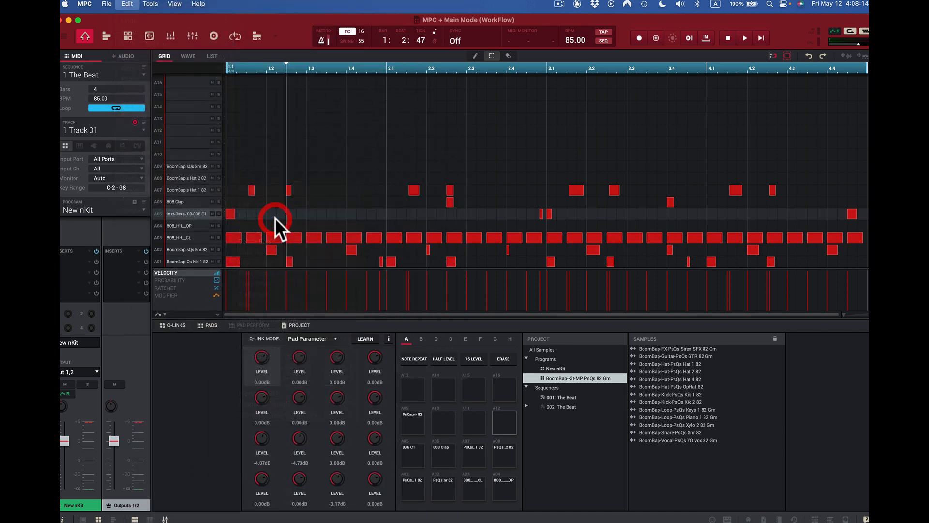
drag(846, 314, 804, 313)
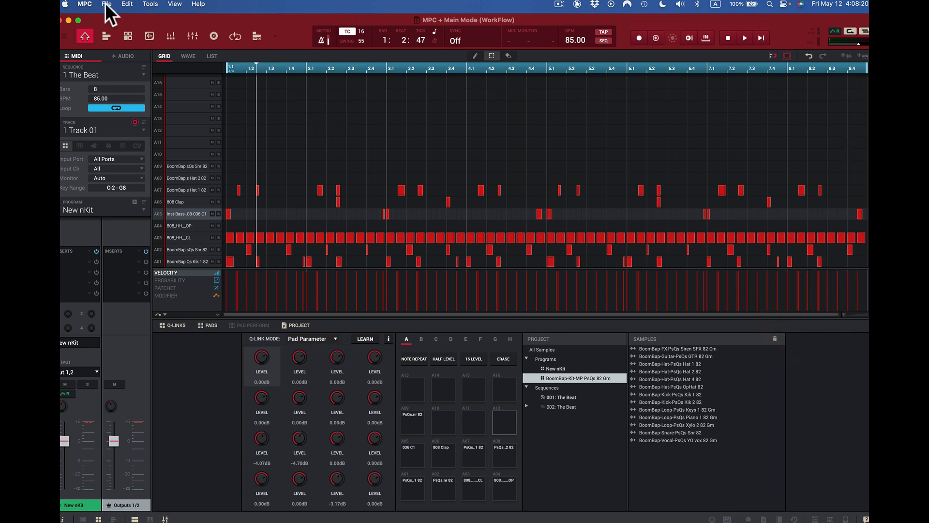
click(127, 4)
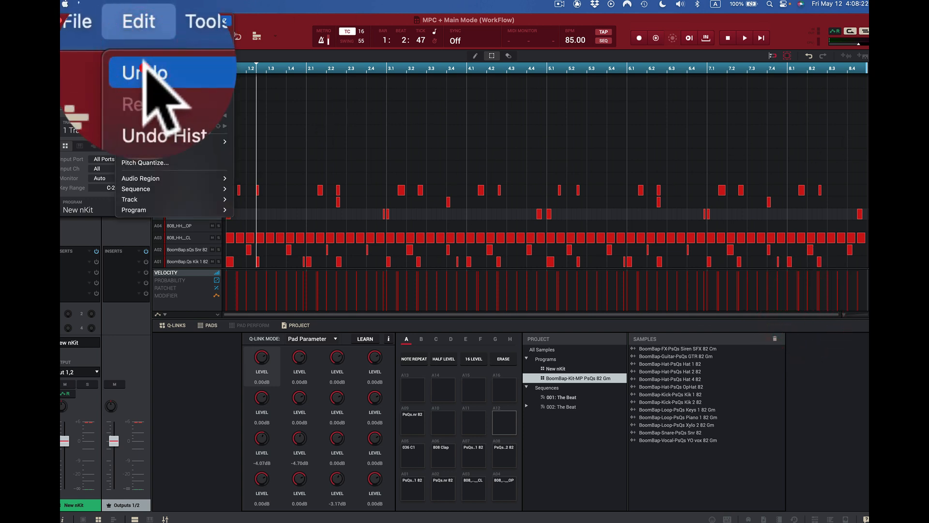
click(129, 20)
Insert 1 blank 4/4 bar before bar 2 of The Beat and undo the insertion.
click(127, 4)
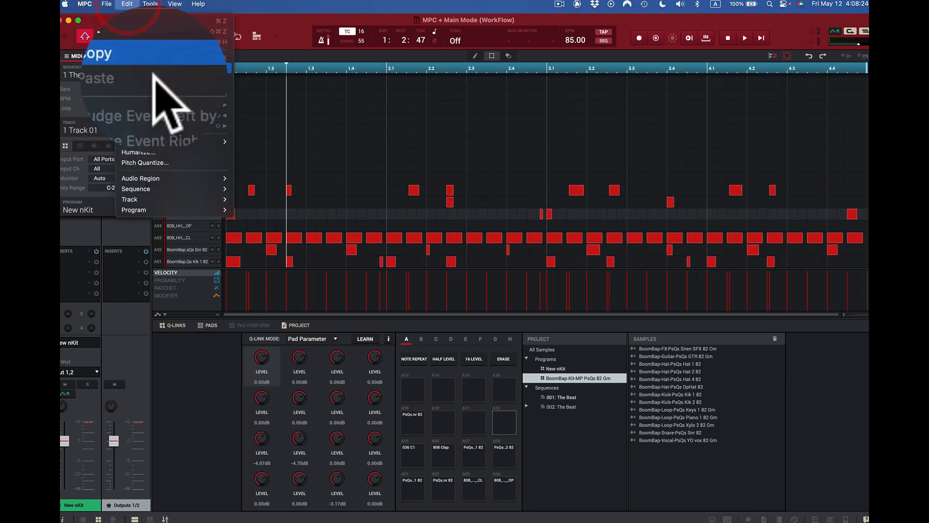
mouse_move(184, 190)
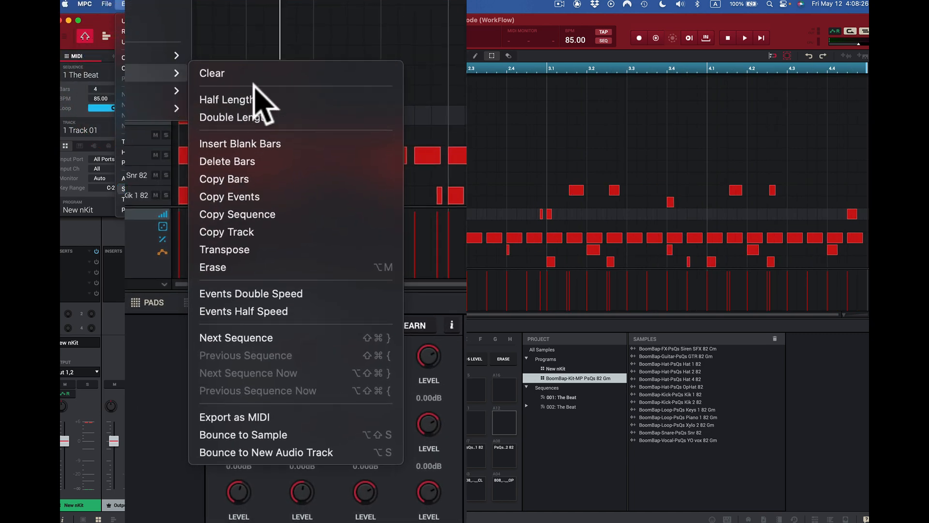
click(300, 229)
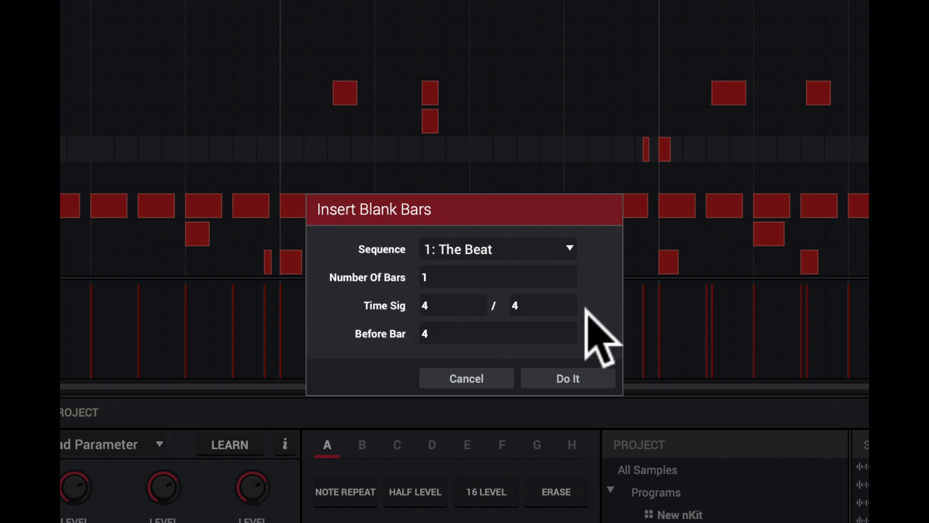
click(423, 340)
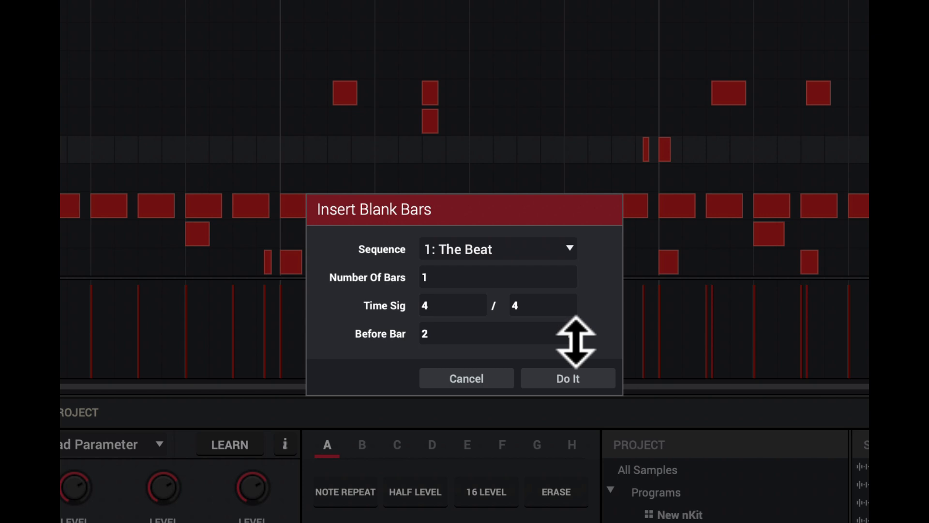
click(574, 338)
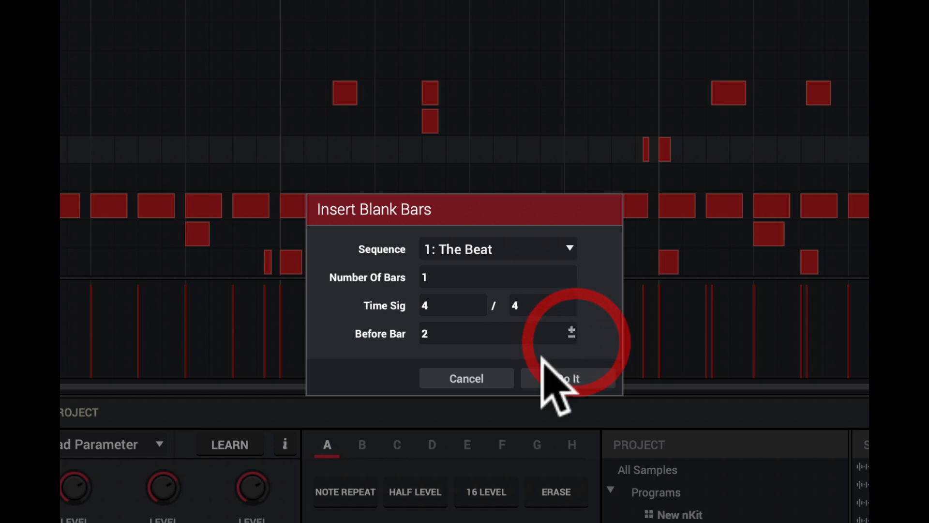
click(567, 379)
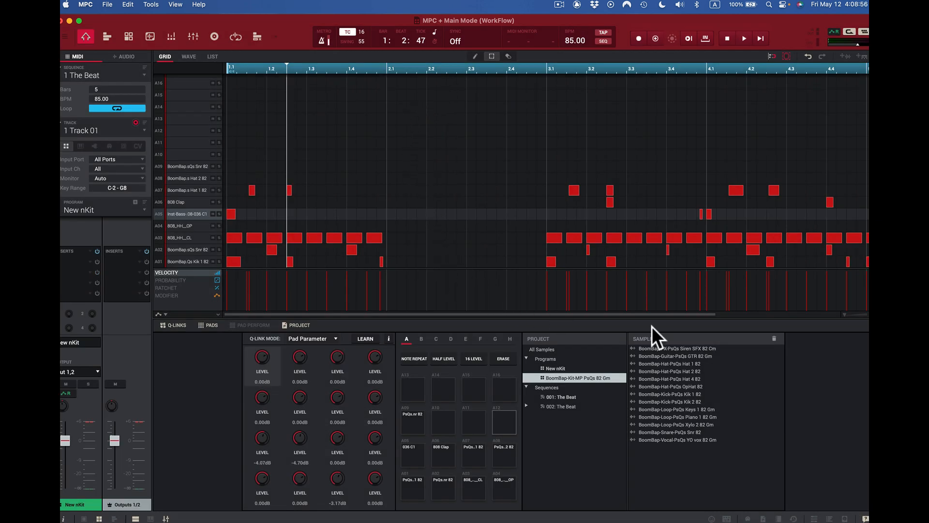
click(127, 4)
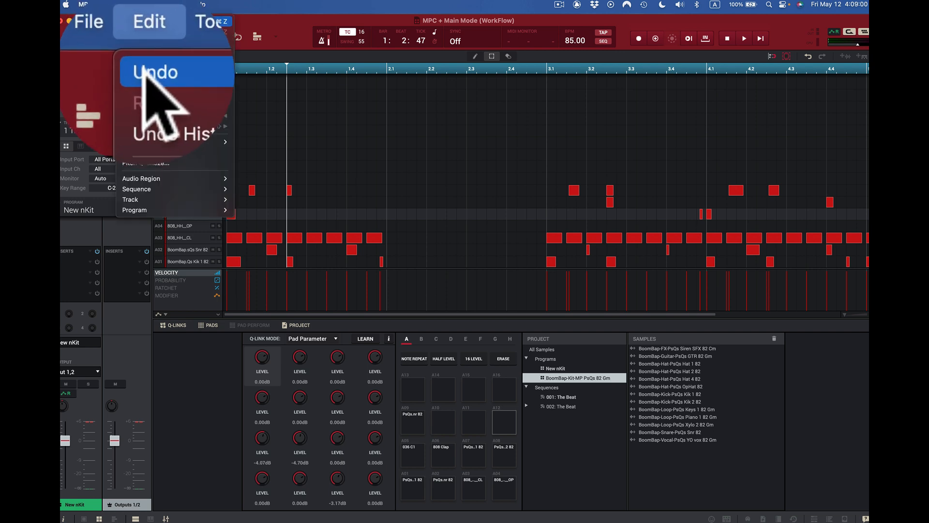
click(126, 21)
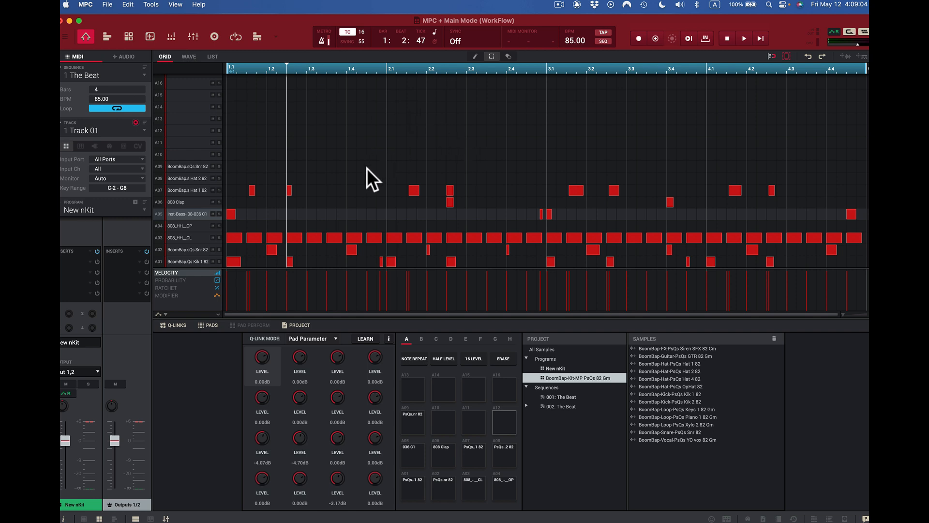
Delete bar 1 of the sequence The Beat, using 1 as first and last bar, and undo the deletion.
click(127, 4)
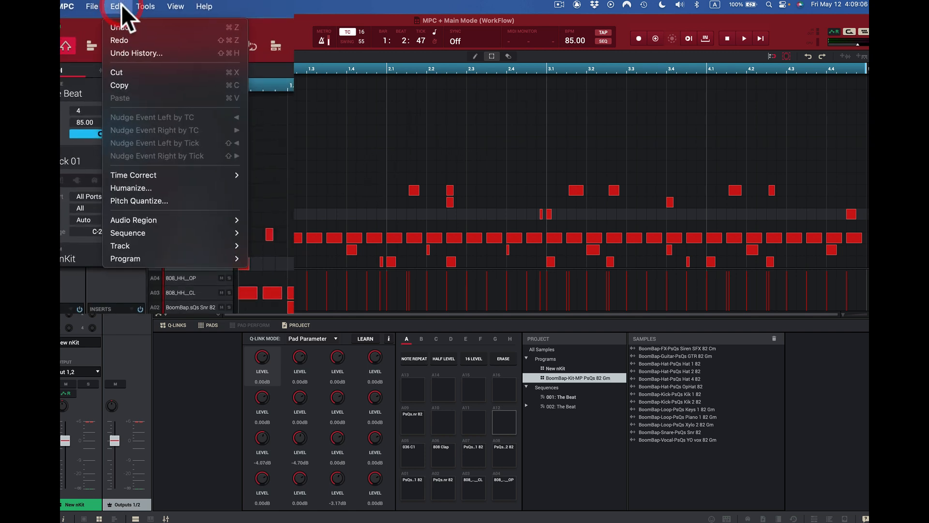
mouse_move(145, 189)
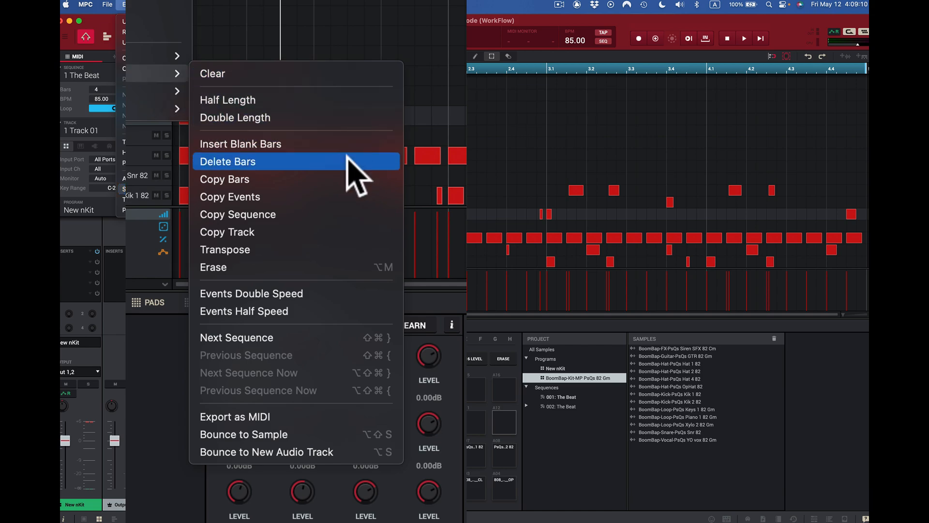
click(343, 201)
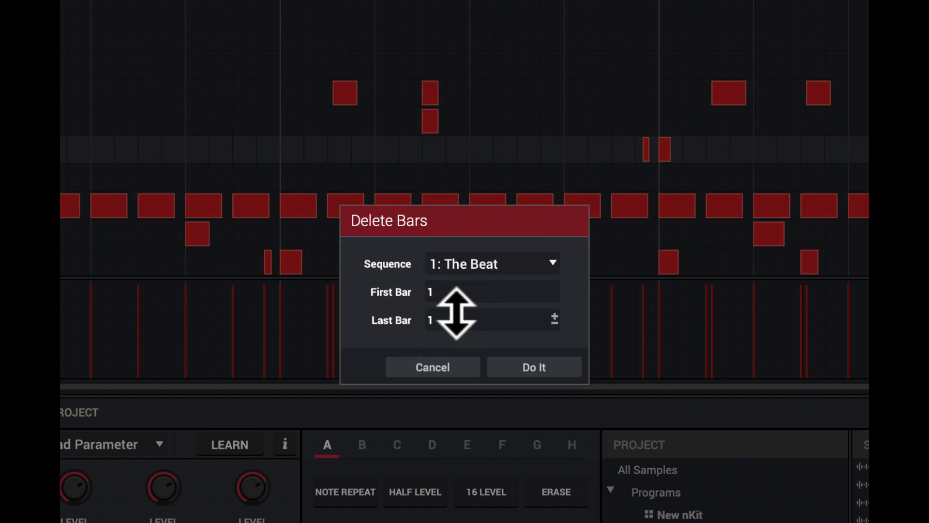
click(546, 367)
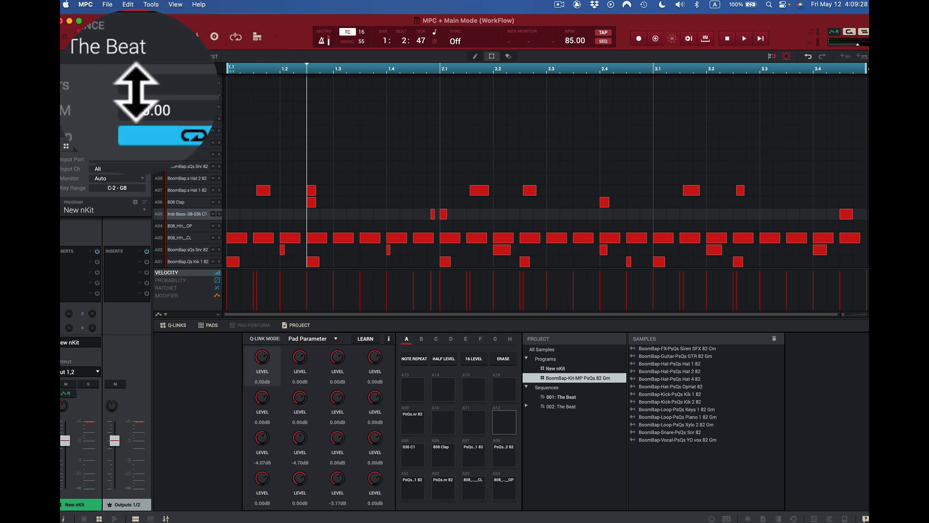
click(127, 5)
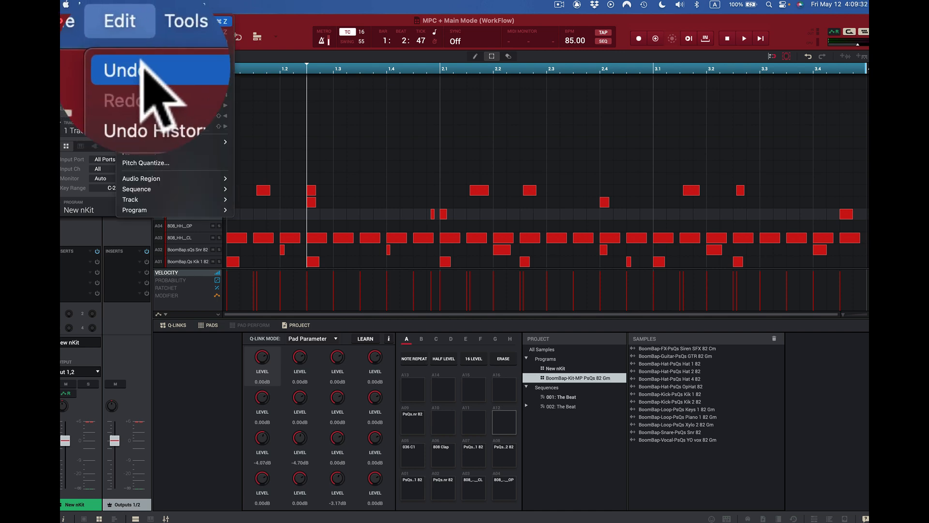
click(137, 21)
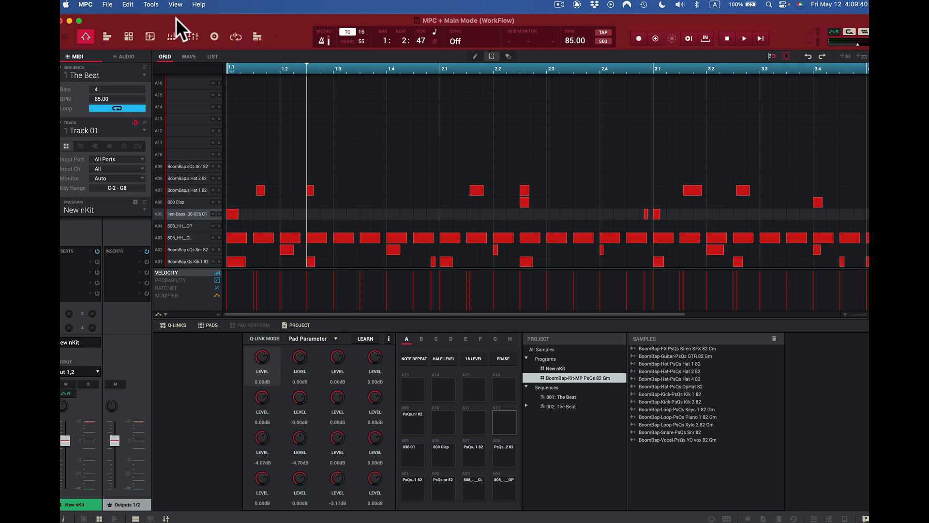
Copy bars 1 to 4 of The Beat after bar 4 with 4 copies using Replace, and undo the copying.
click(127, 4)
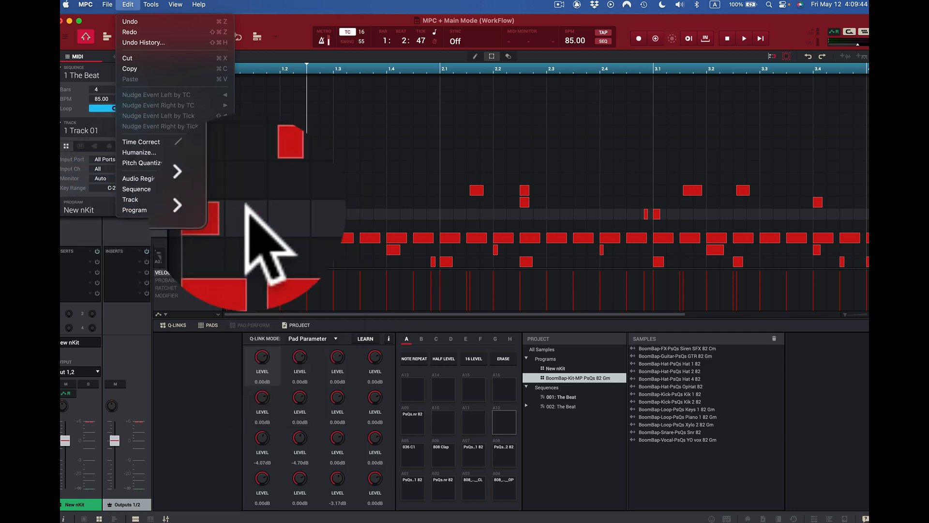
mouse_move(228, 194)
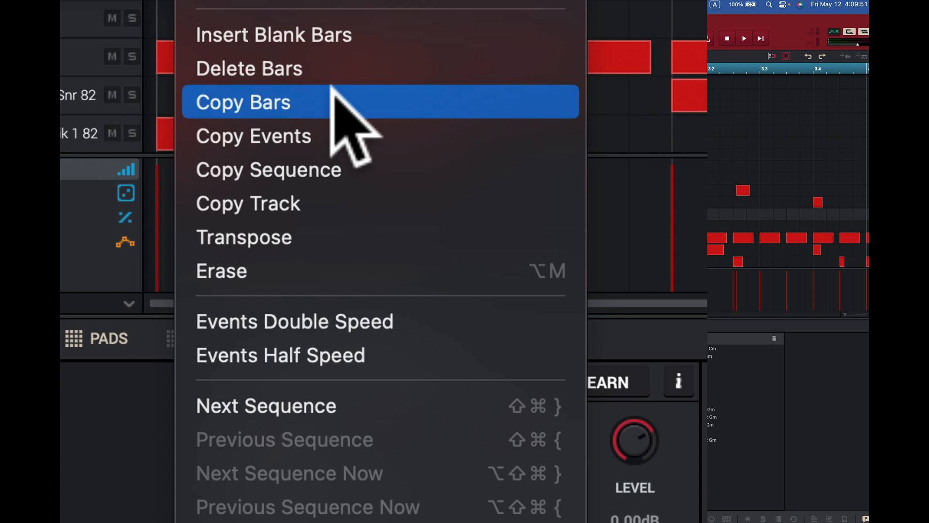
click(333, 102)
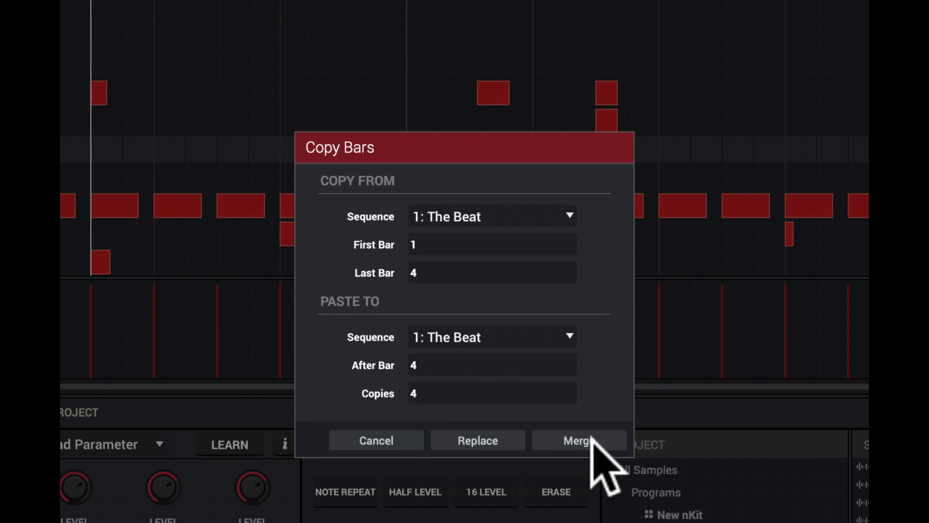
click(480, 433)
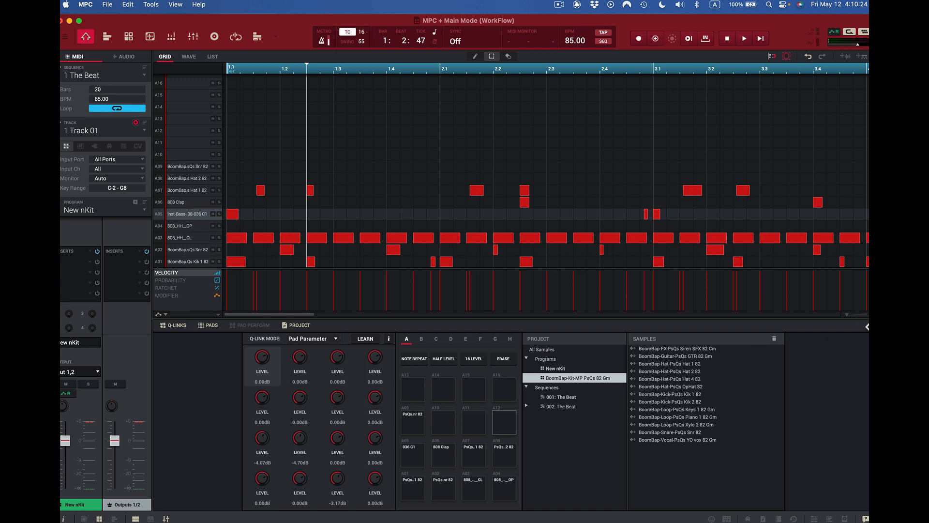
drag(780, 307, 742, 309)
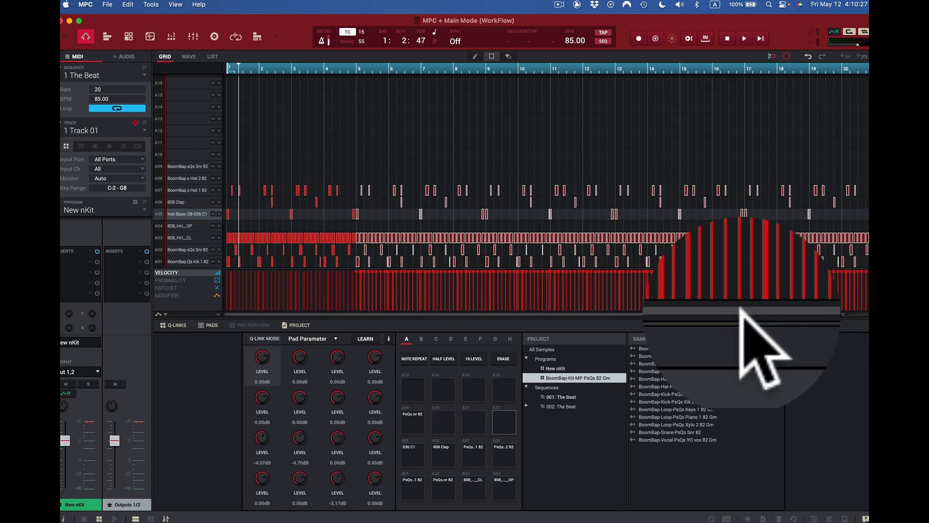
click(614, 312)
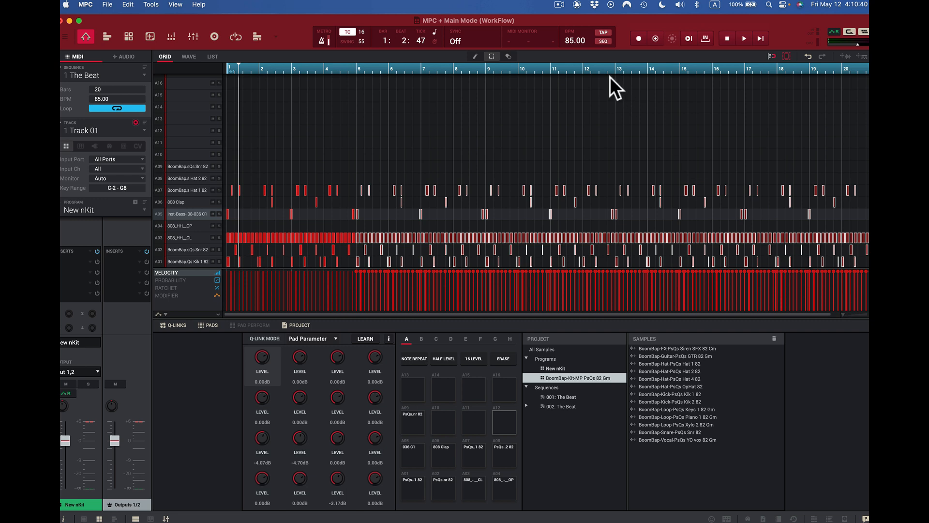
click(127, 5)
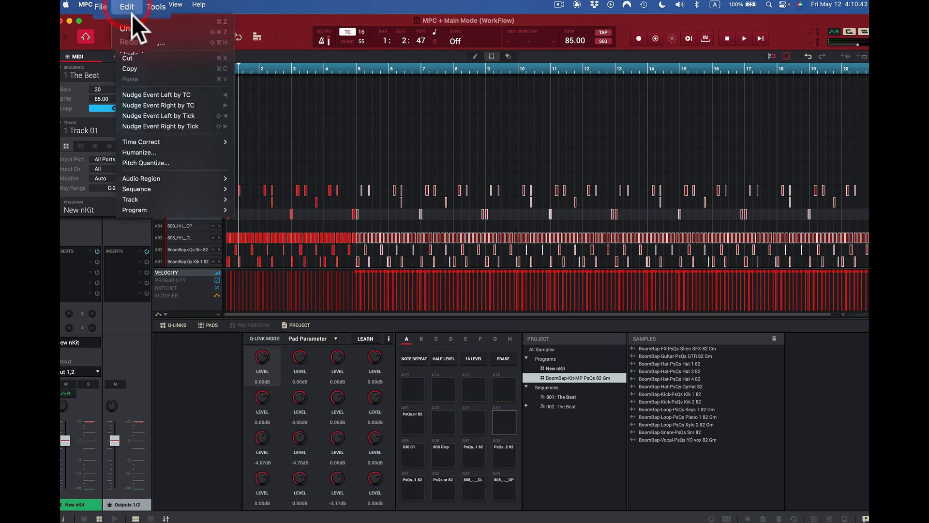
click(133, 15)
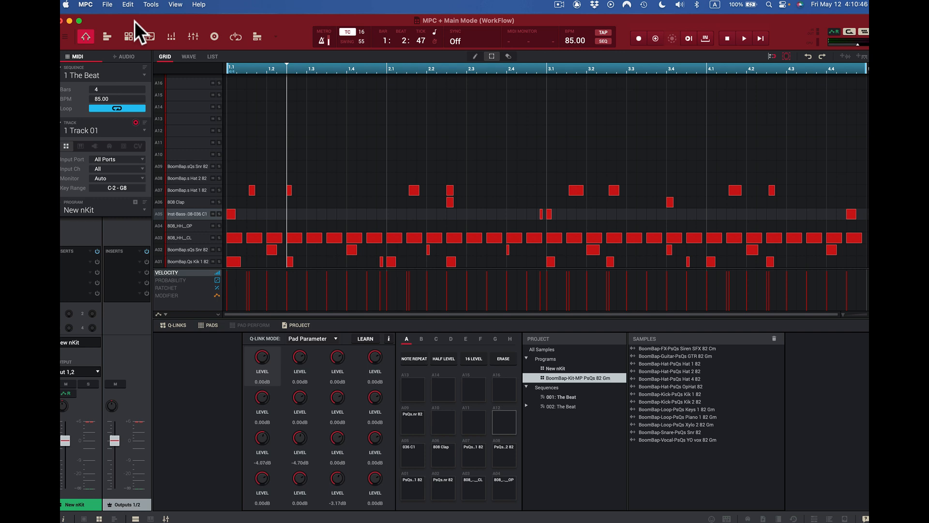
Set up Copy Events for all events of Track 01 in The Beat, pasting to bar 5 with 1 copy, and cancel it.
click(128, 5)
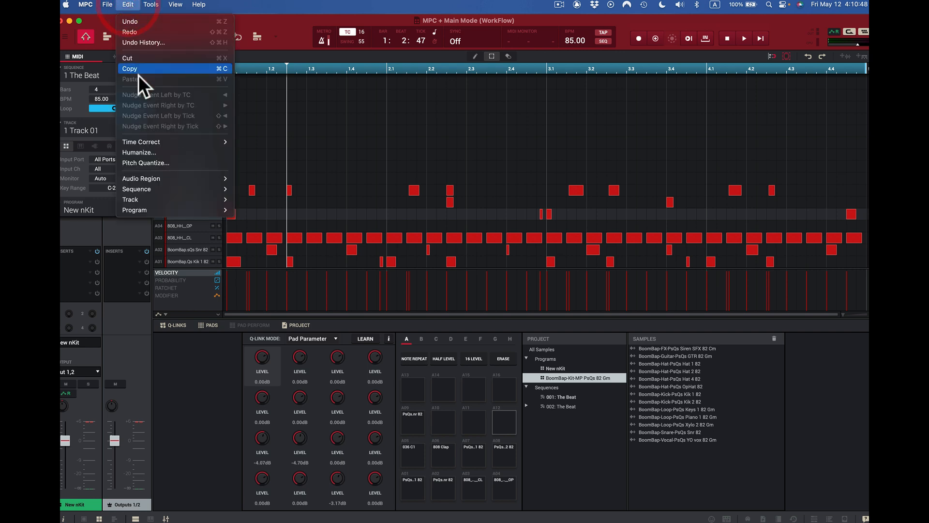
mouse_move(160, 195)
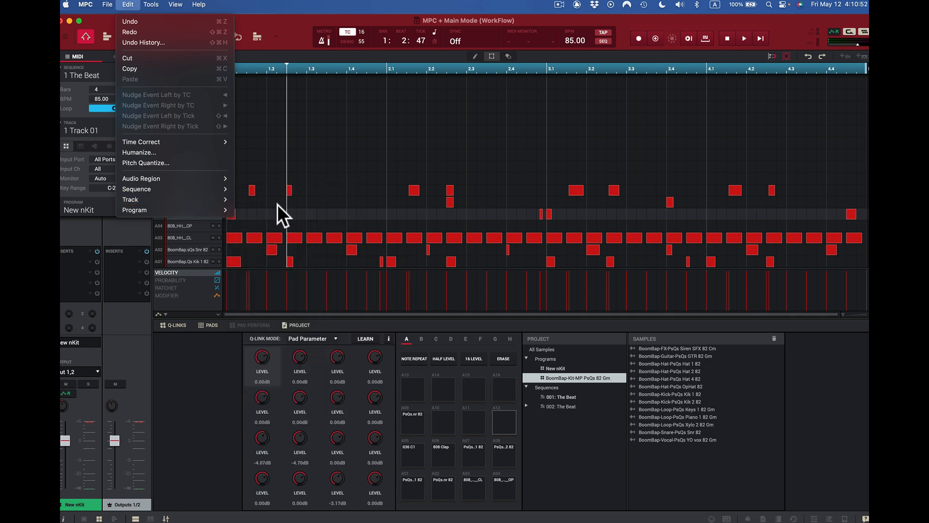
mouse_move(225, 190)
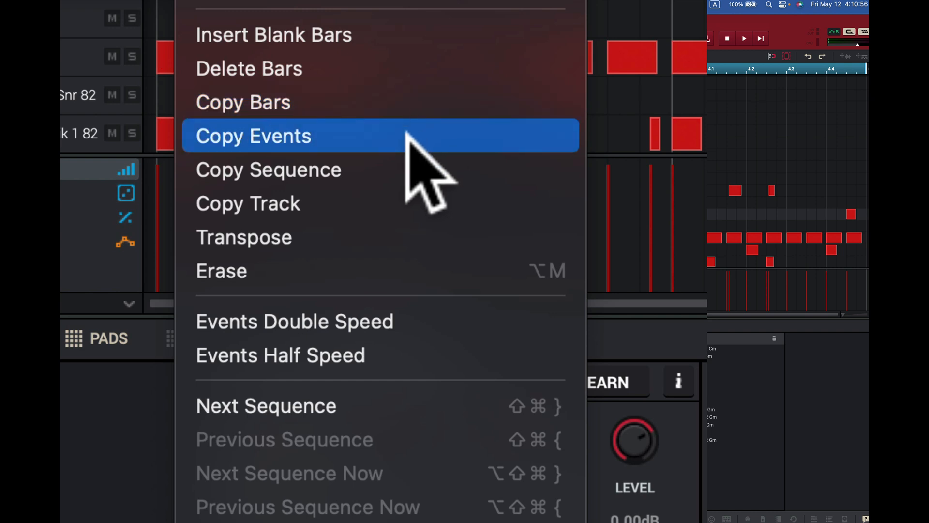
click(406, 136)
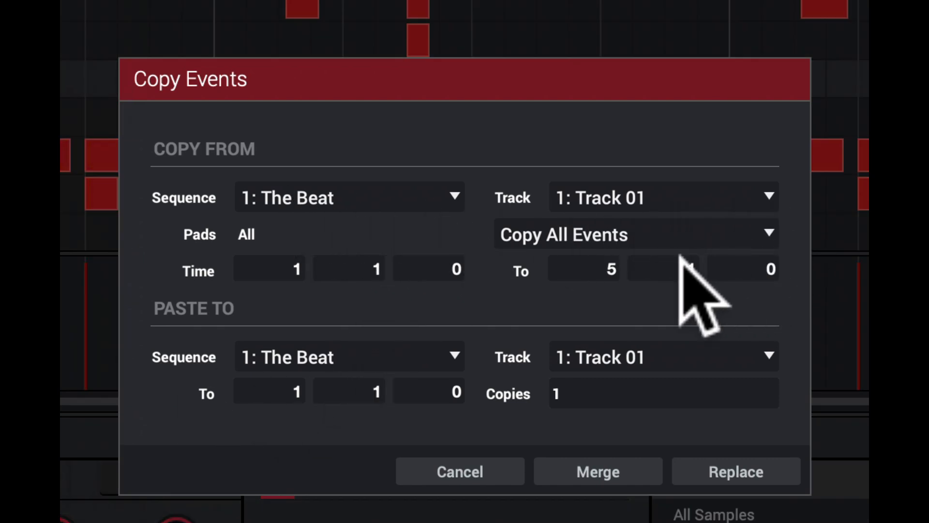
click(770, 233)
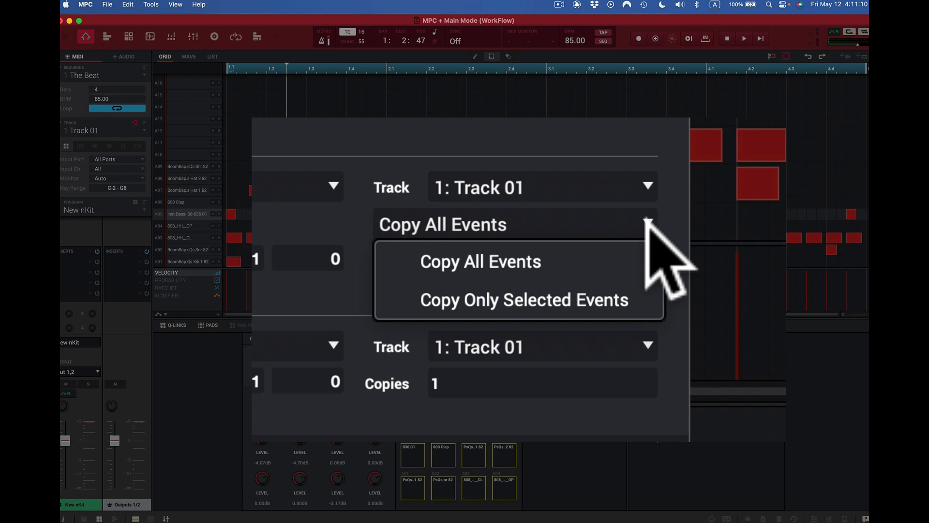
click(625, 288)
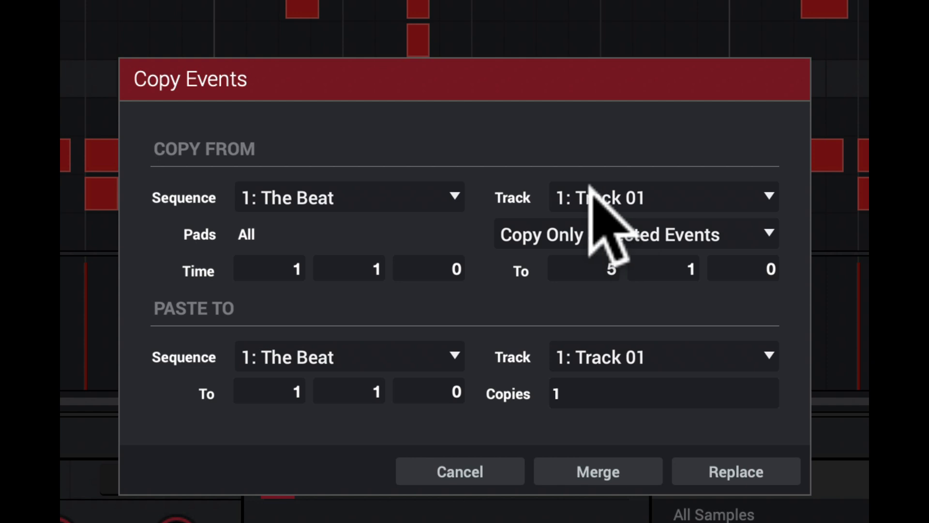
click(768, 233)
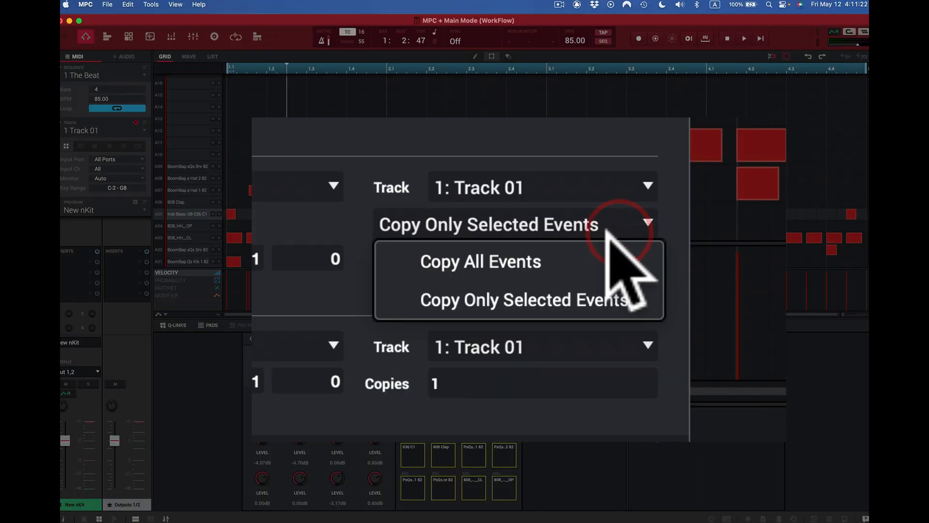
click(595, 261)
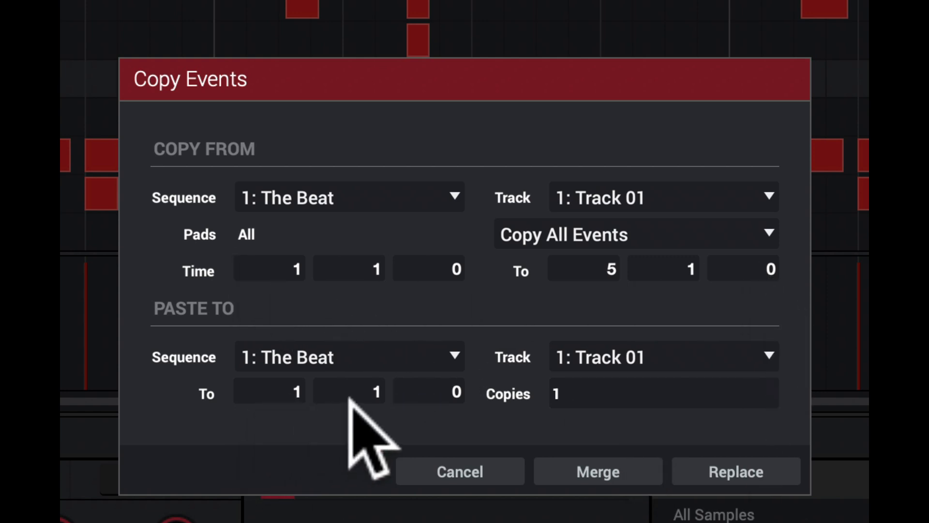
drag(293, 391, 294, 370)
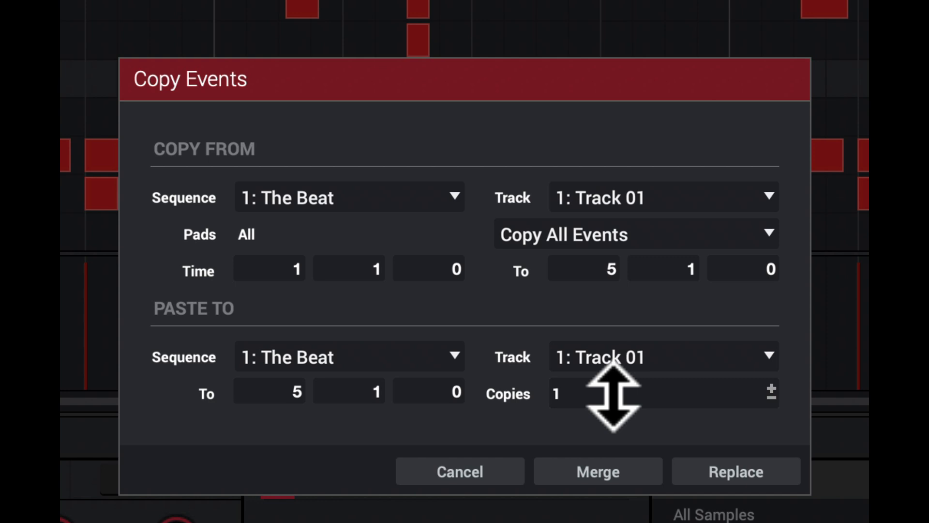
click(764, 197)
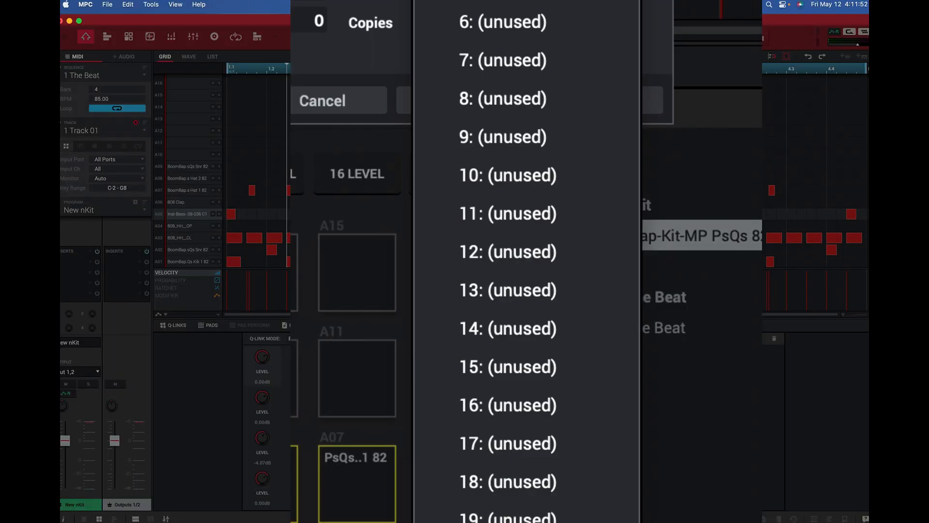
click(450, 135)
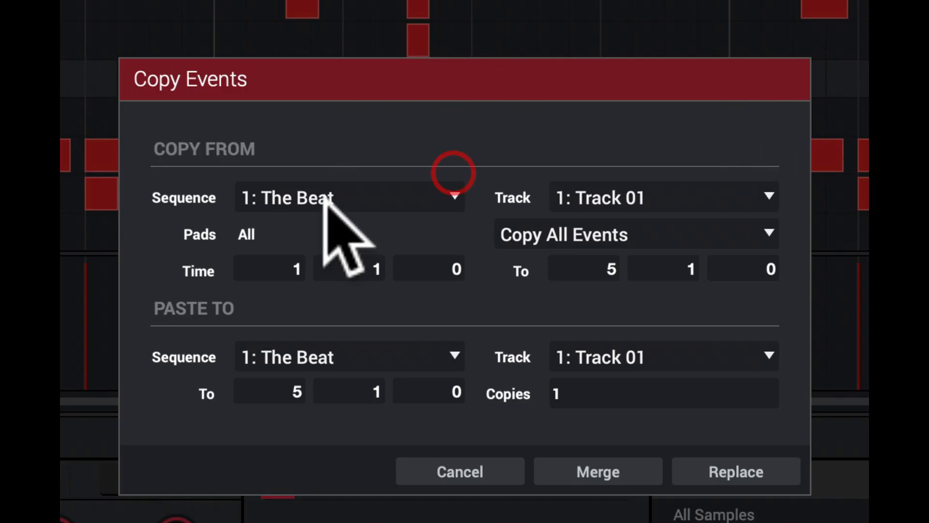
click(463, 473)
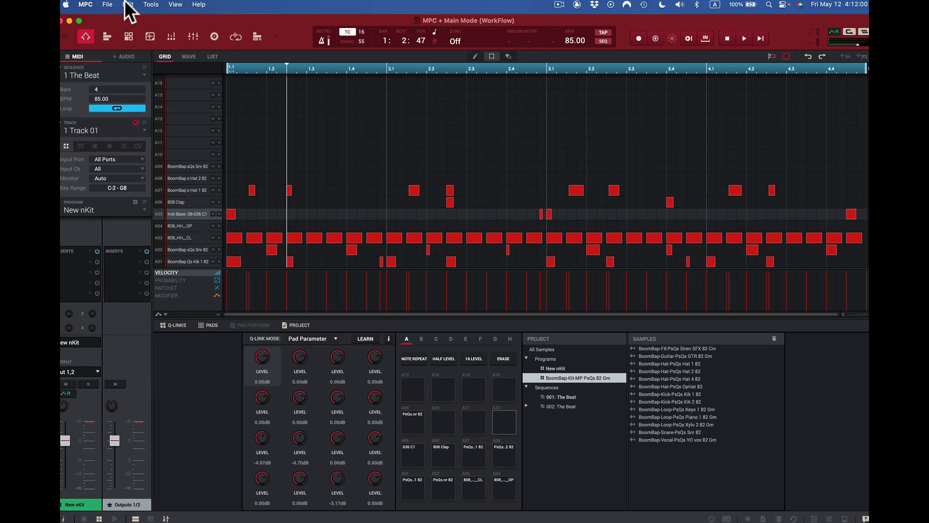
Copy the contents of sequence 1 over sequence 2 with Copy Sequence, using the sequence name The Beat.
click(126, 4)
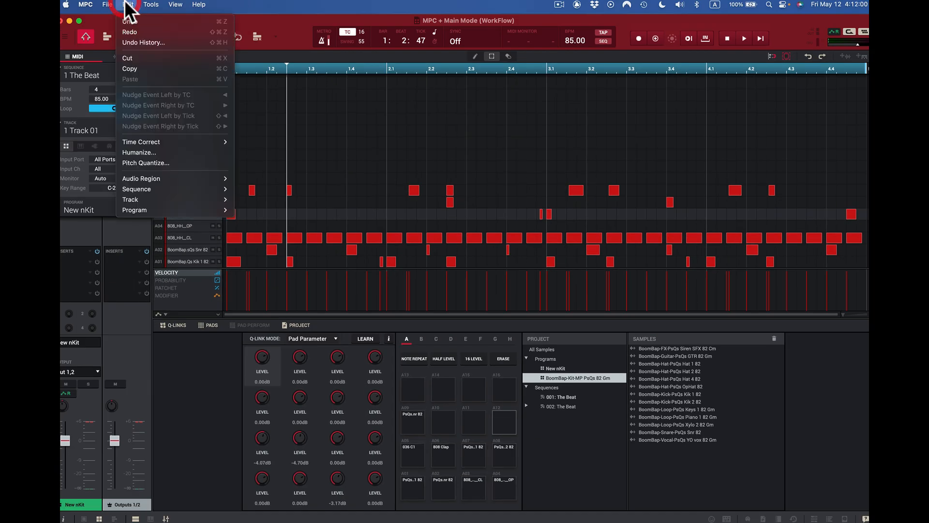
mouse_move(127, 189)
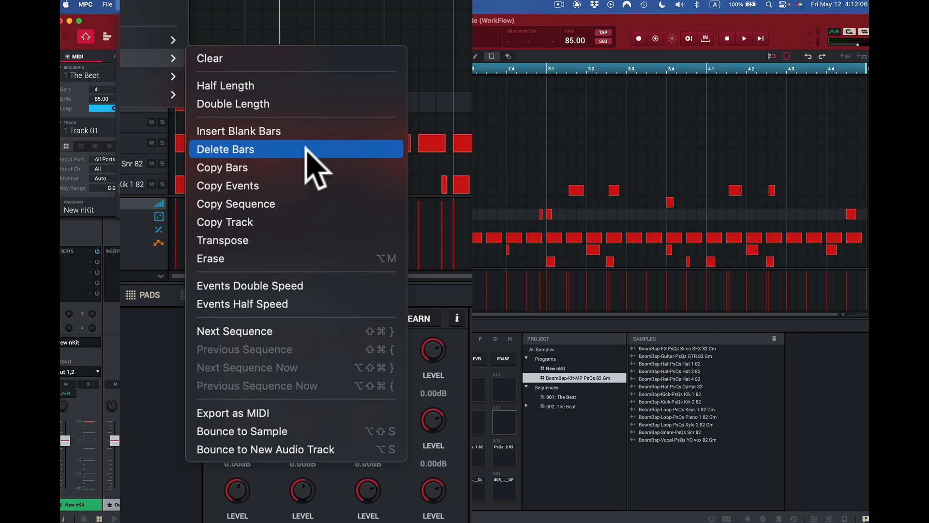
click(297, 200)
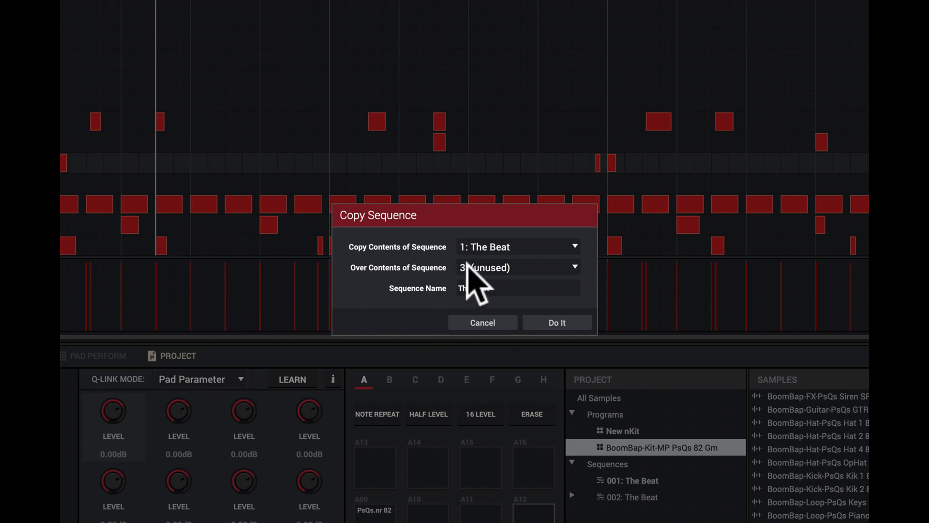
click(573, 266)
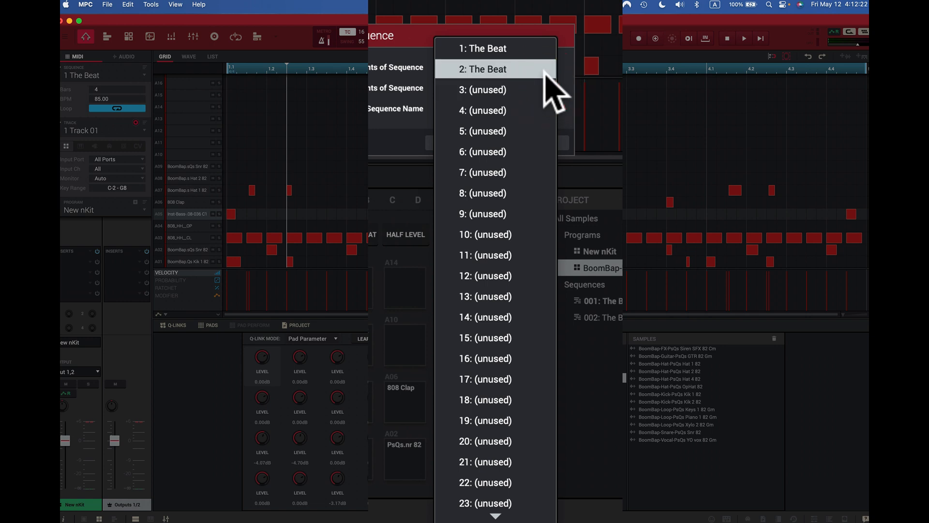
click(545, 72)
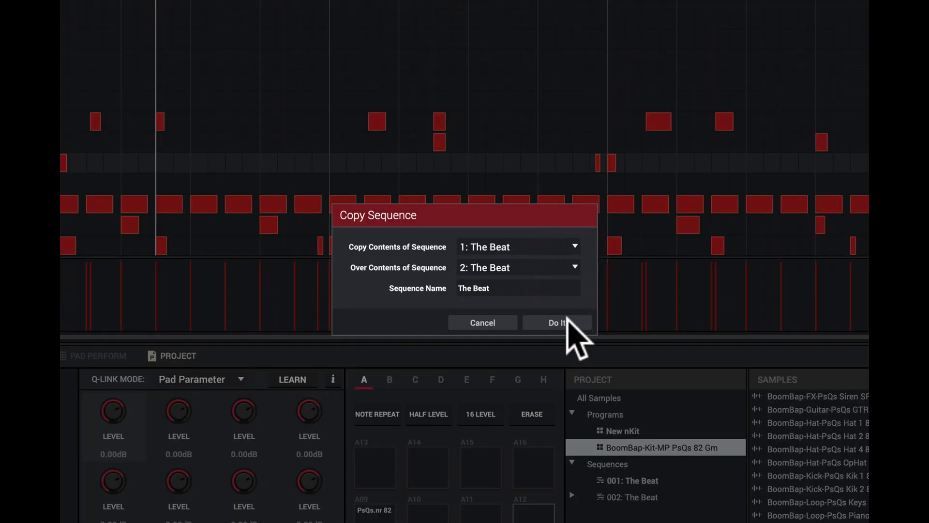
click(569, 322)
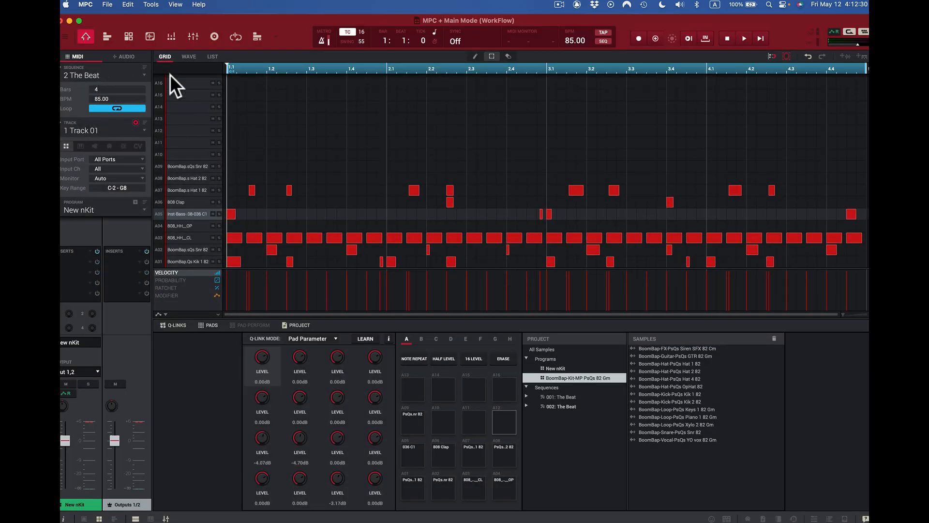
Double the length of sequence 2 with Double Length and switch back to sequence 1.
click(127, 4)
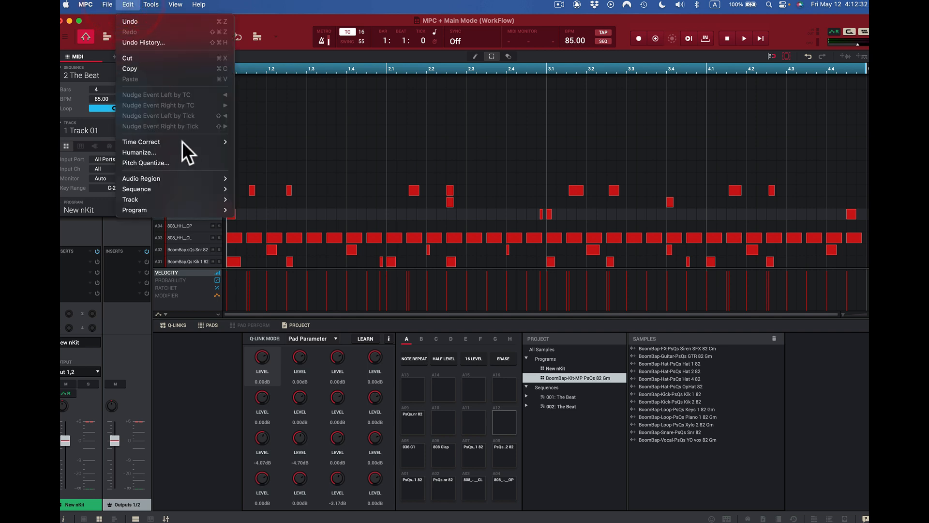
mouse_move(189, 190)
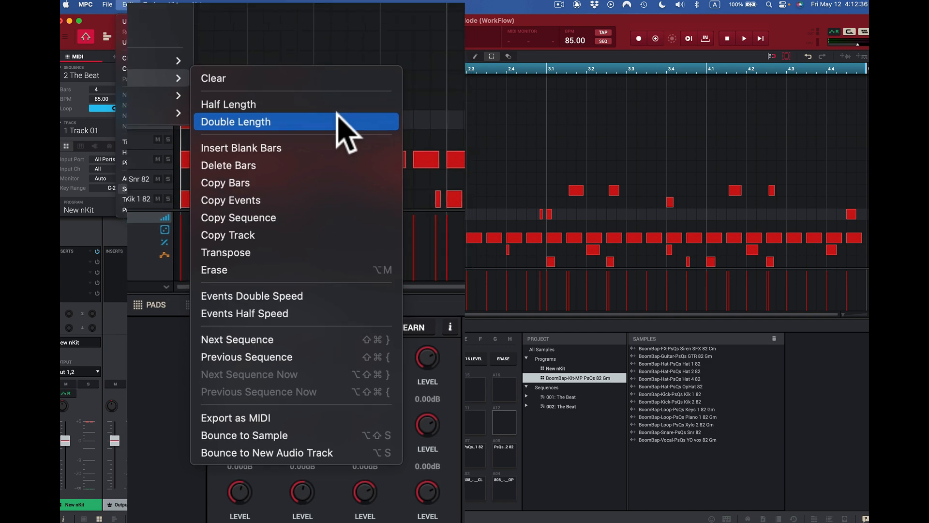
click(343, 99)
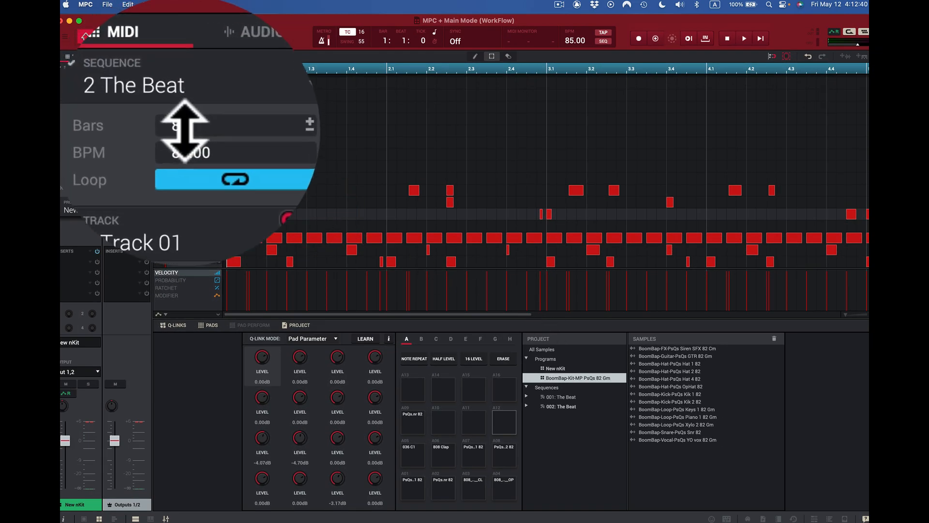
click(209, 147)
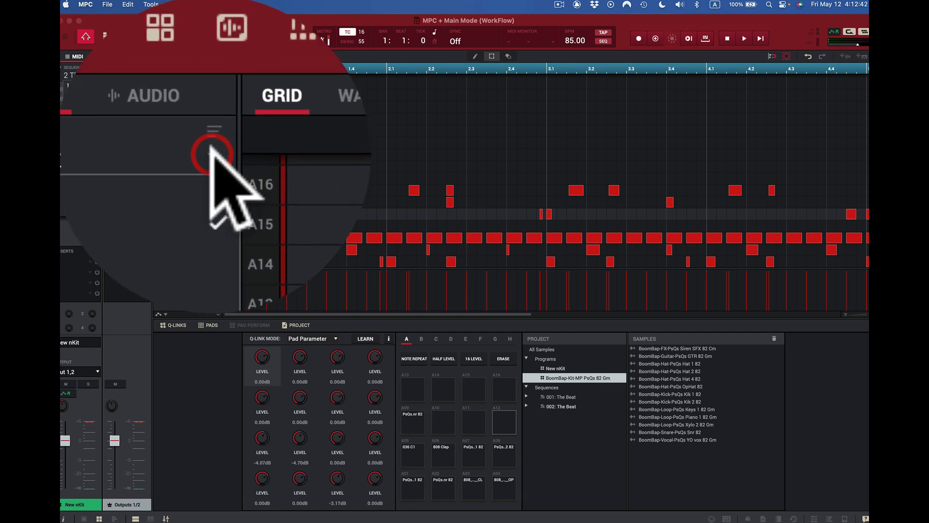
click(212, 154)
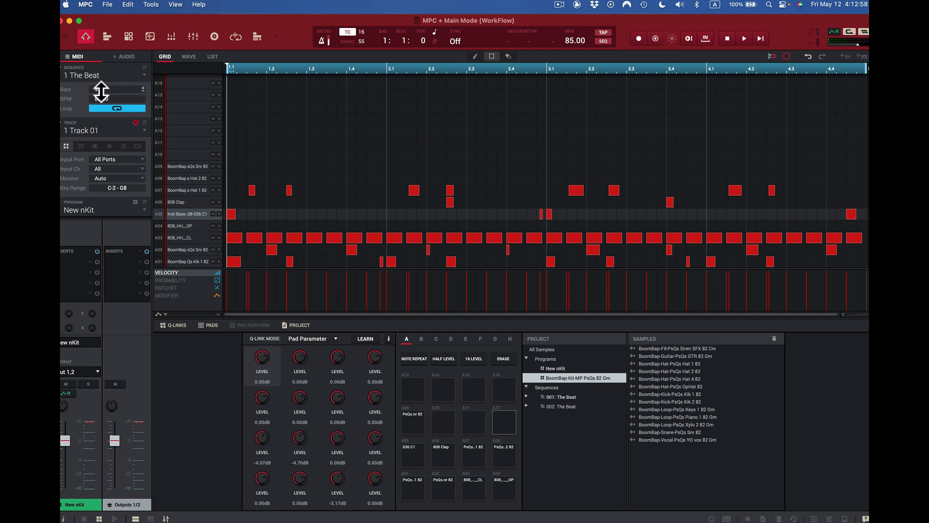
Apply Events Double Speed to sequence 1 and play the sequence.
click(128, 6)
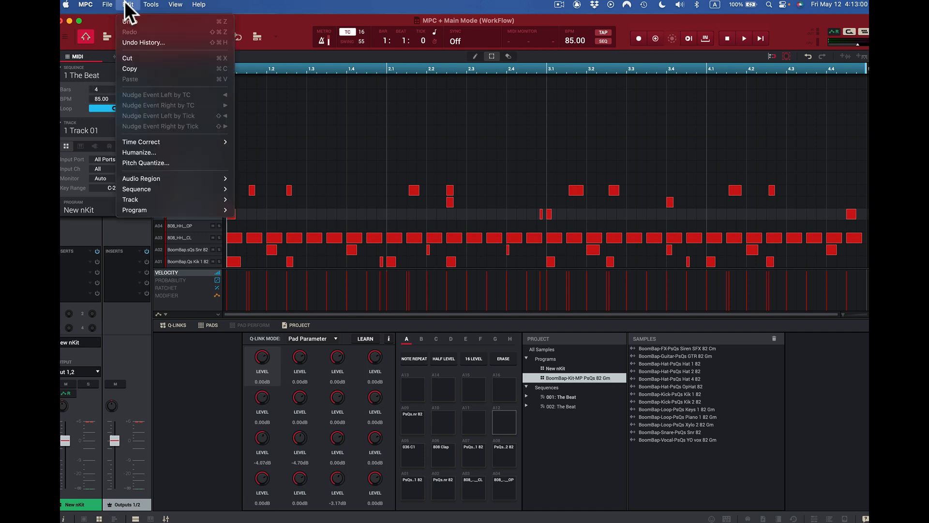
mouse_move(143, 189)
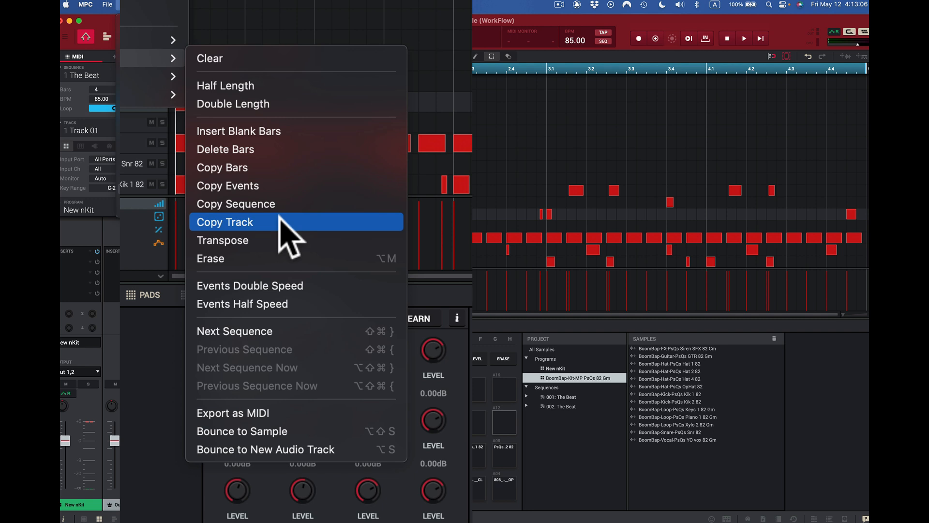
click(298, 285)
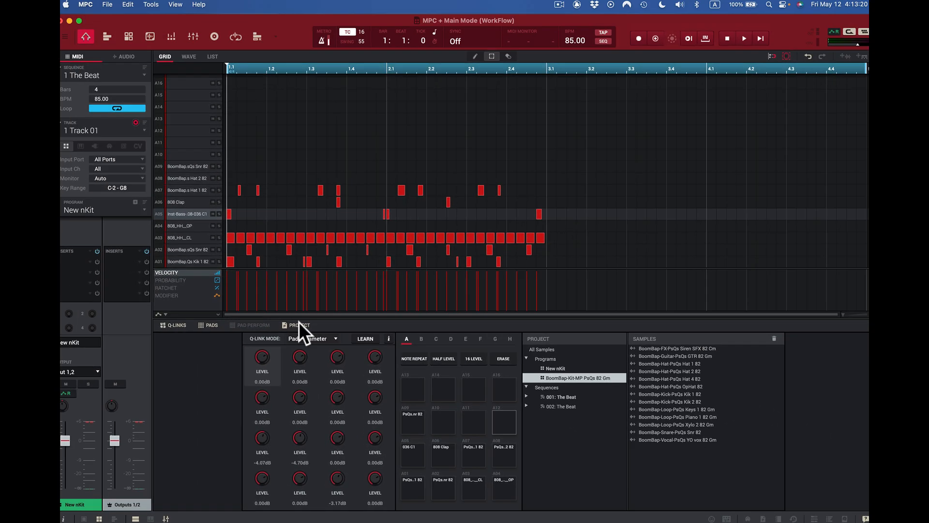
key(space)
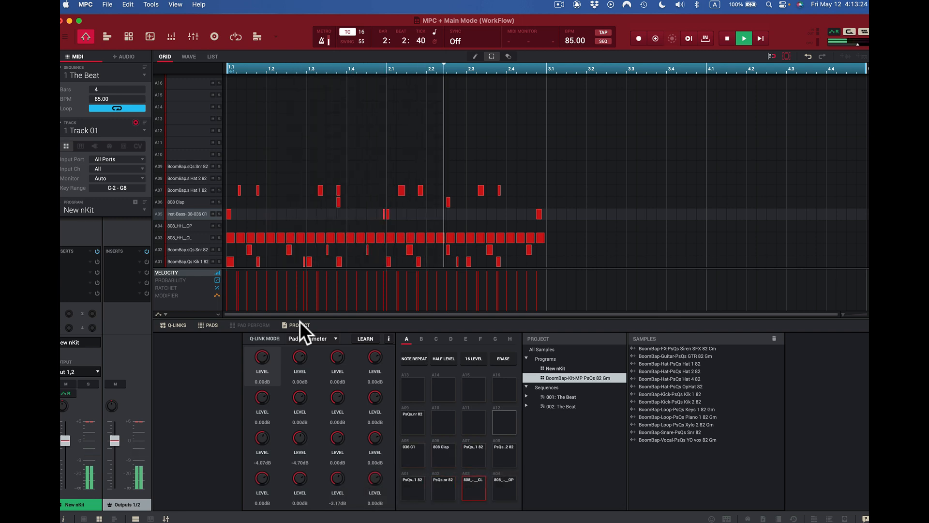
Stop playback and undo the Events Double Speed change on sequence 1.
key(space)
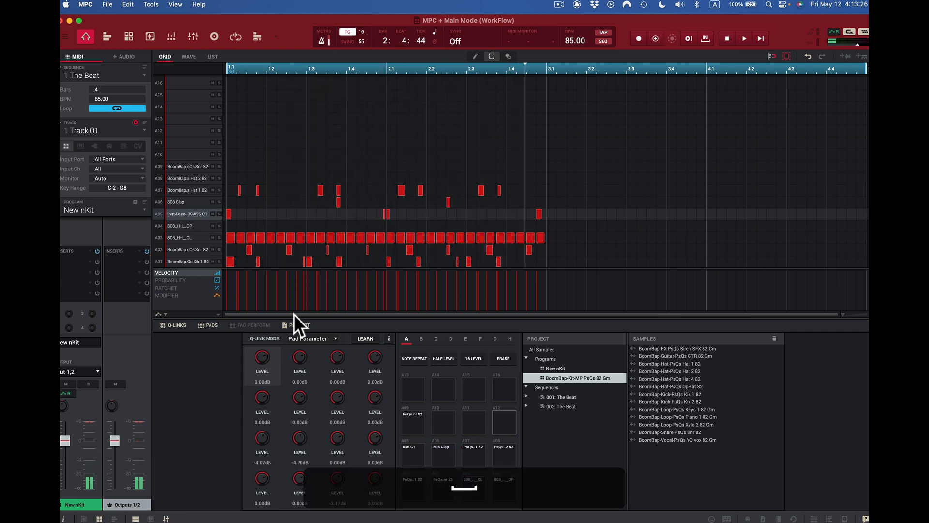
click(128, 5)
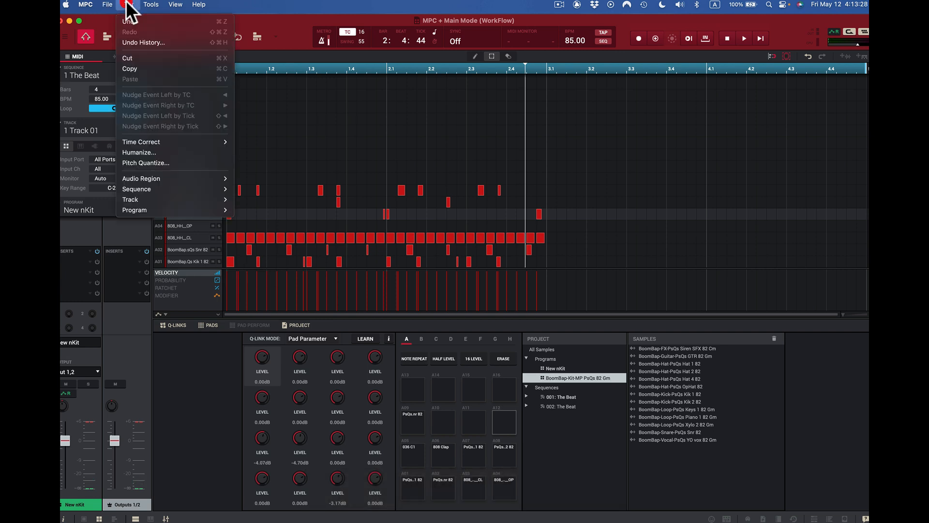
click(135, 20)
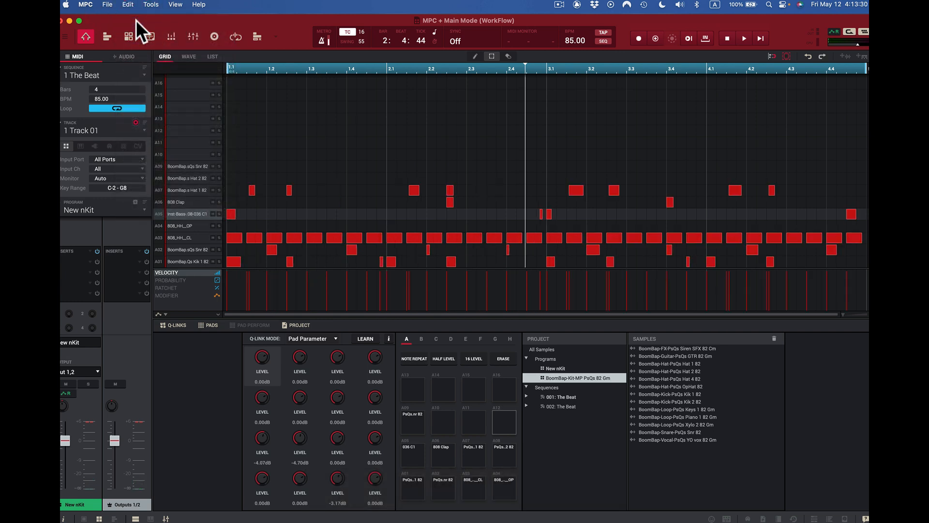
Apply Events Half Speed to sequence 1 and play the sequence.
click(129, 5)
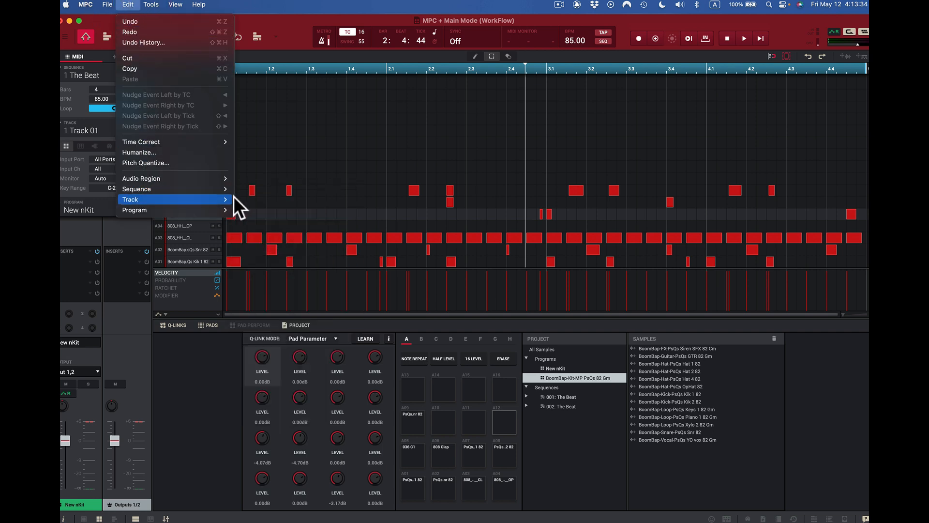
mouse_move(230, 189)
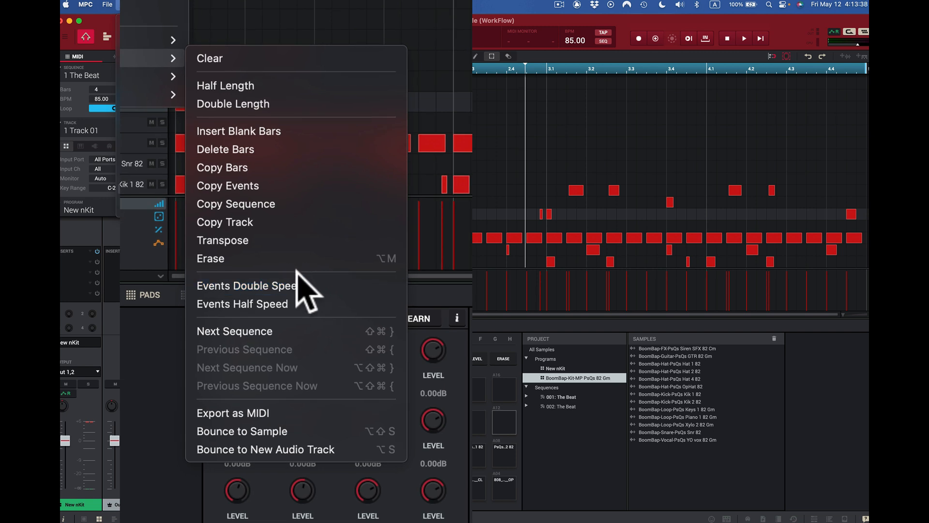
click(274, 303)
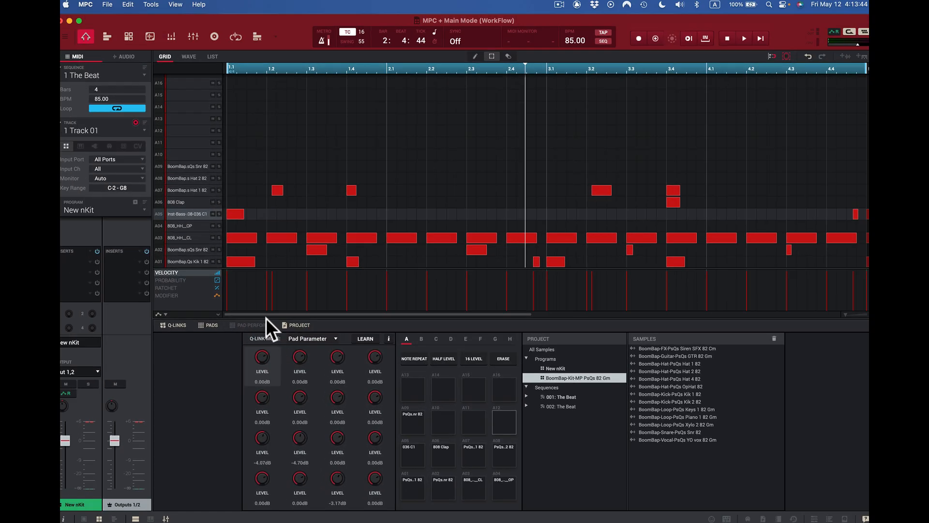
key(space)
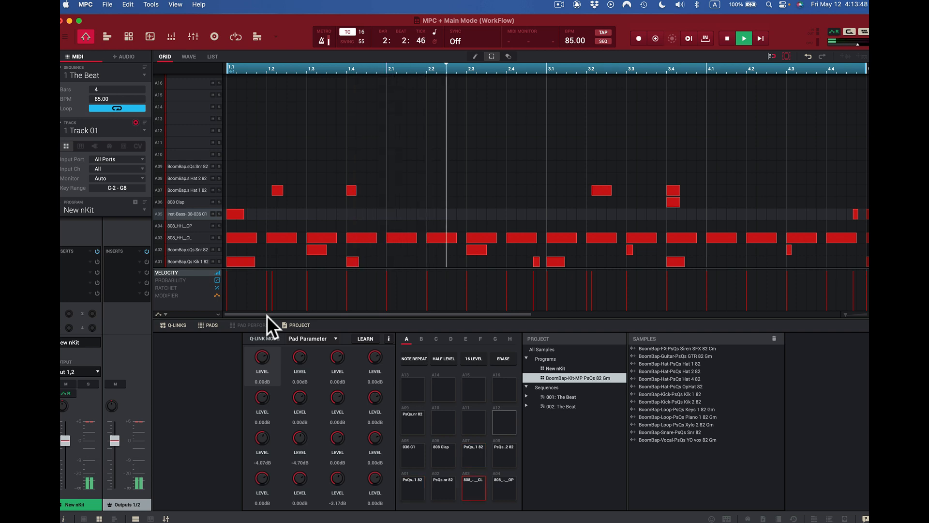
Stop playback and undo the Events Half Speed change on sequence 1.
key(space)
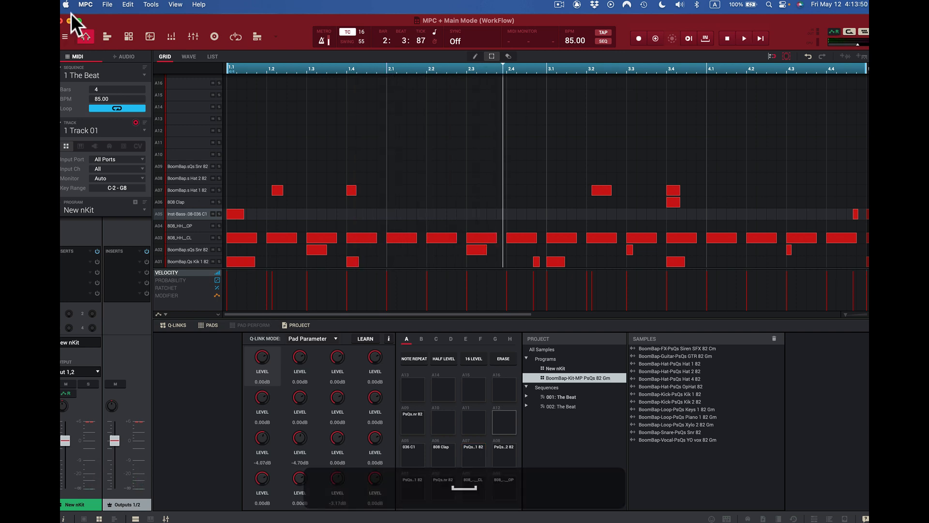
click(125, 4)
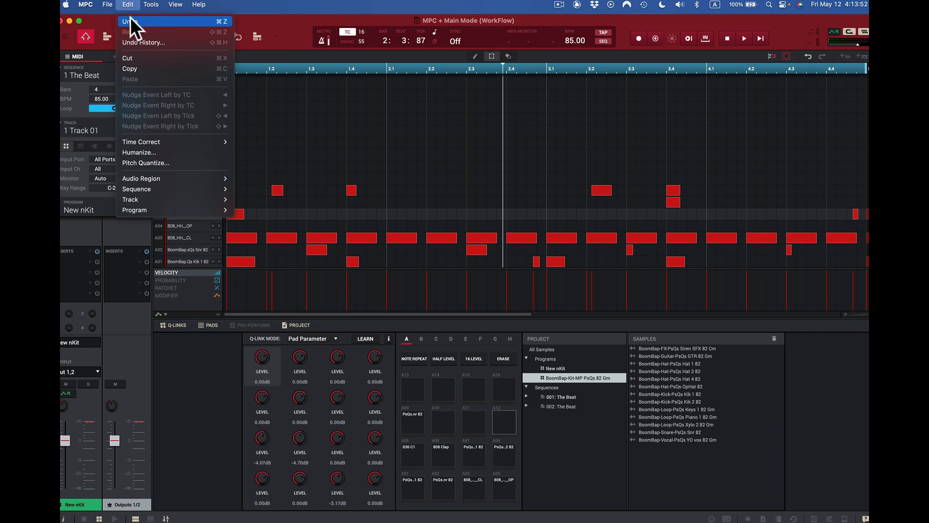
click(131, 19)
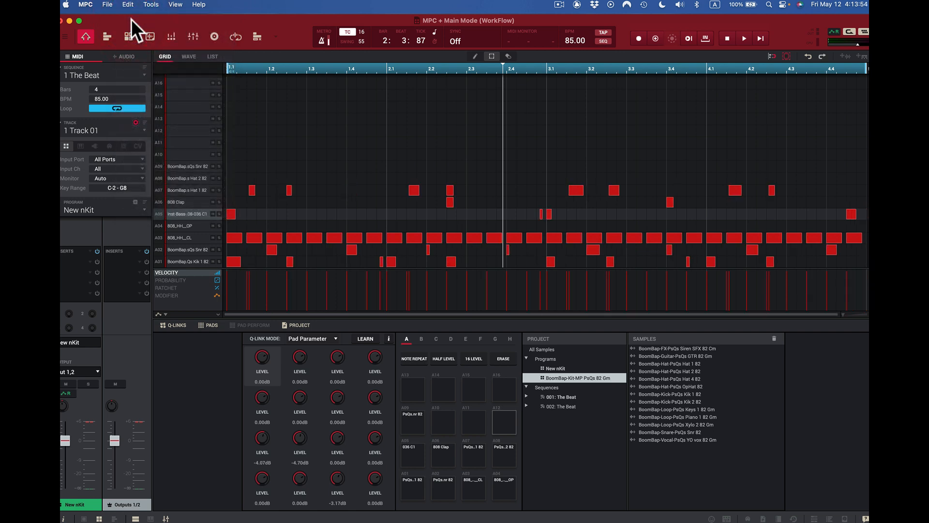